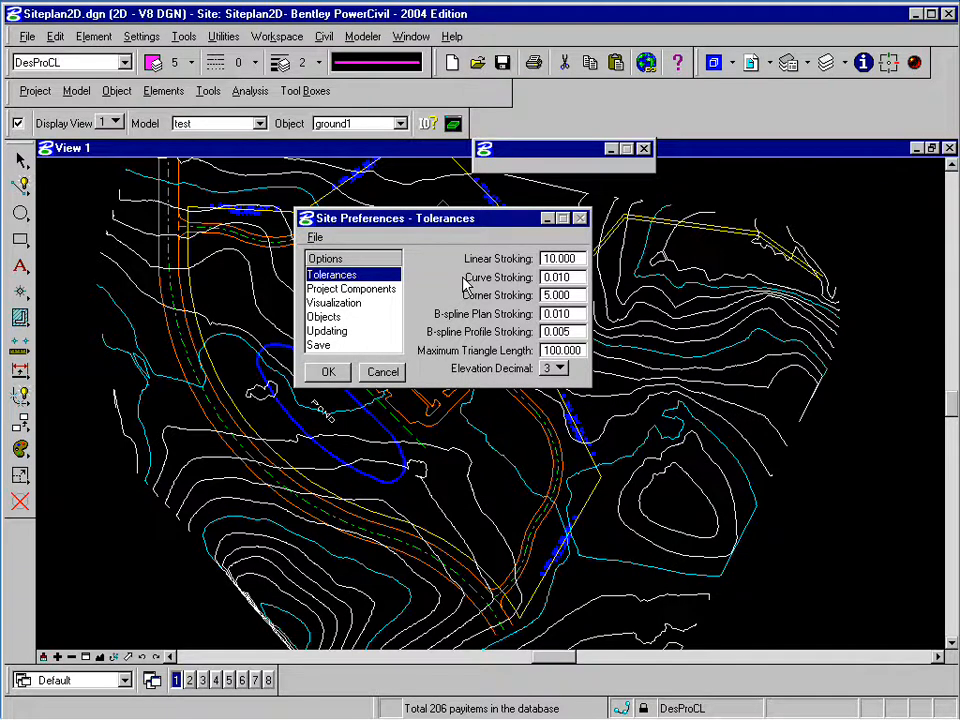
Review the elevation decimal choices in the Tolerances preferences and the DDB file selection for Project Components.
left_click(559, 368)
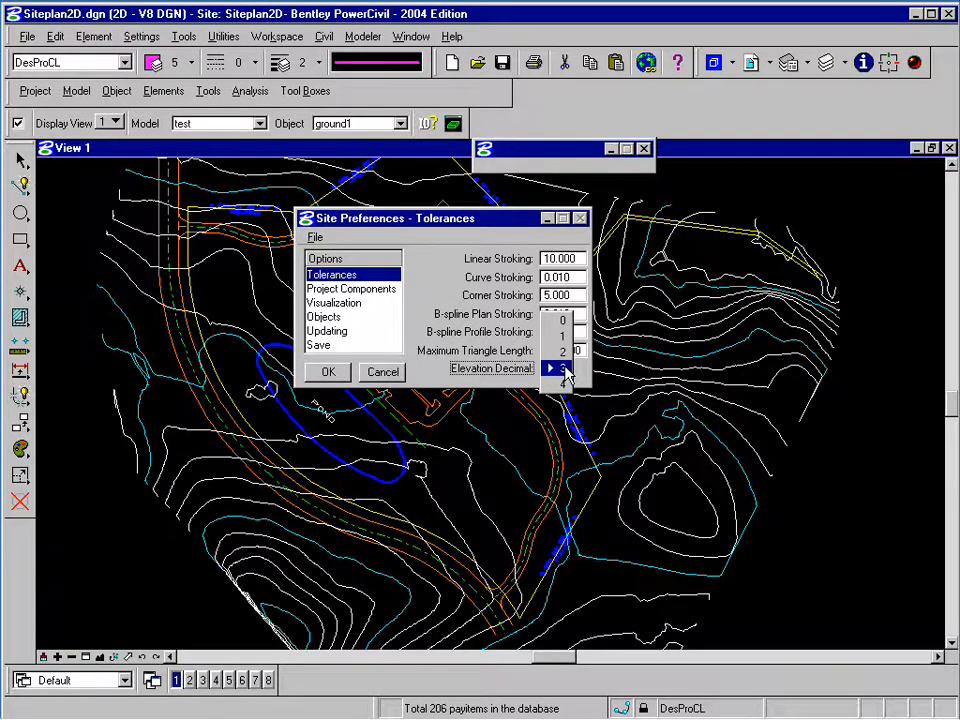
left_click(564, 369)
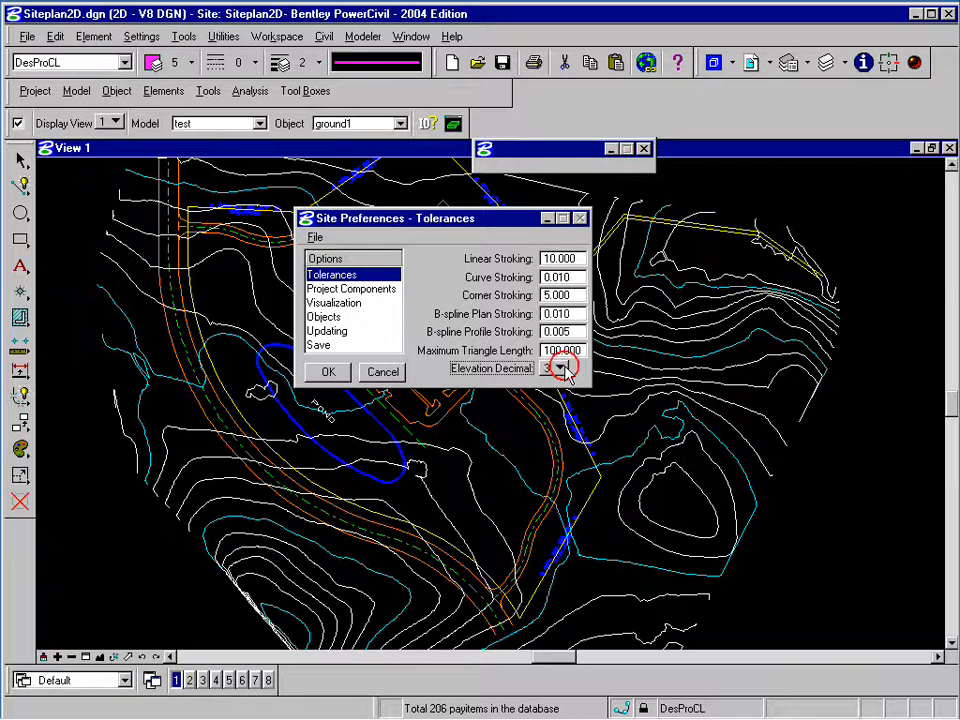
left_click(396, 294)
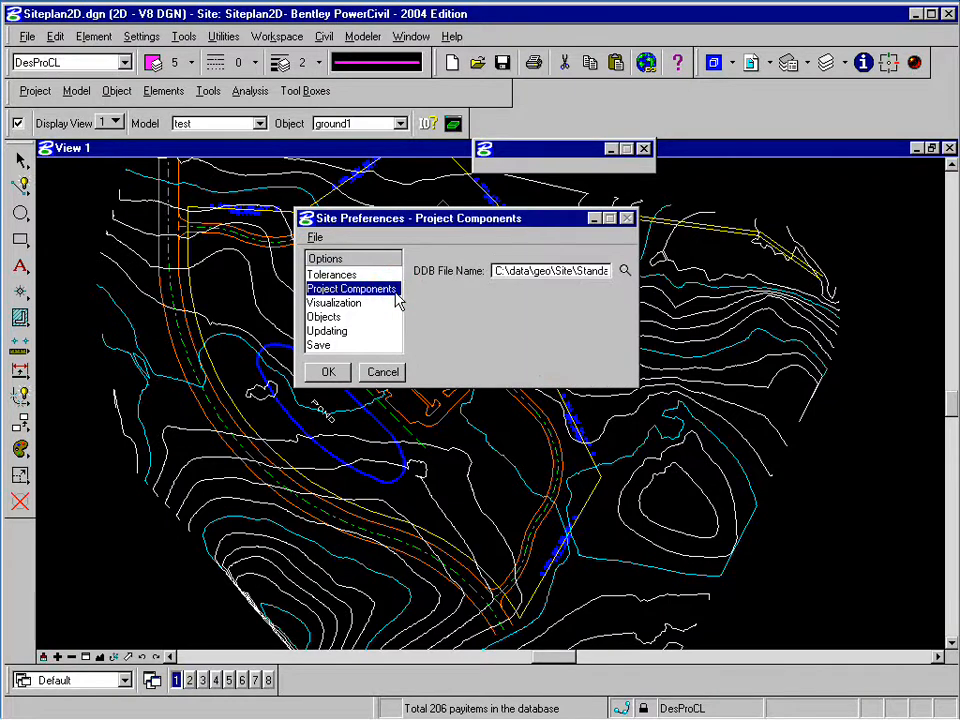
left_click(624, 271)
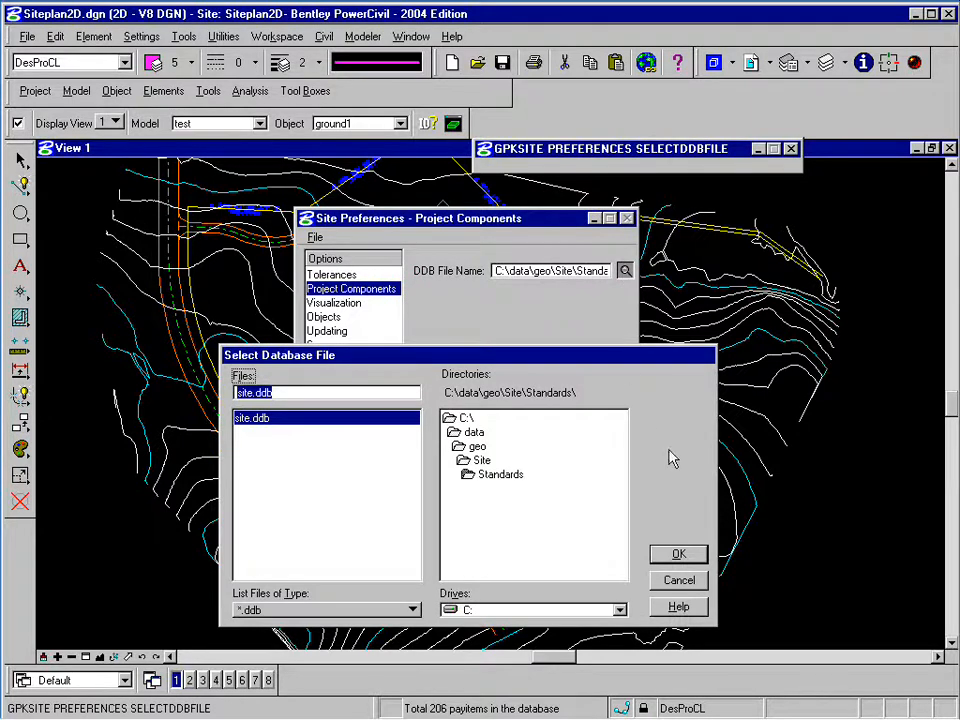
left_click(679, 580)
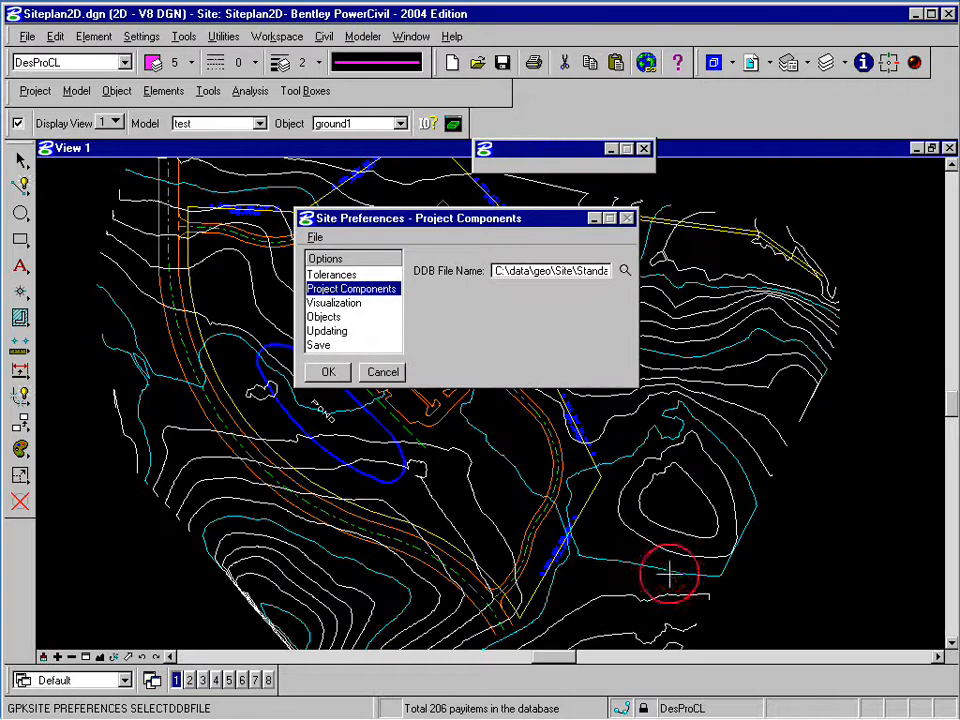
Try the object and model display snaps and review the contour smoothing types in the Visualization preferences.
left_click(345, 304)
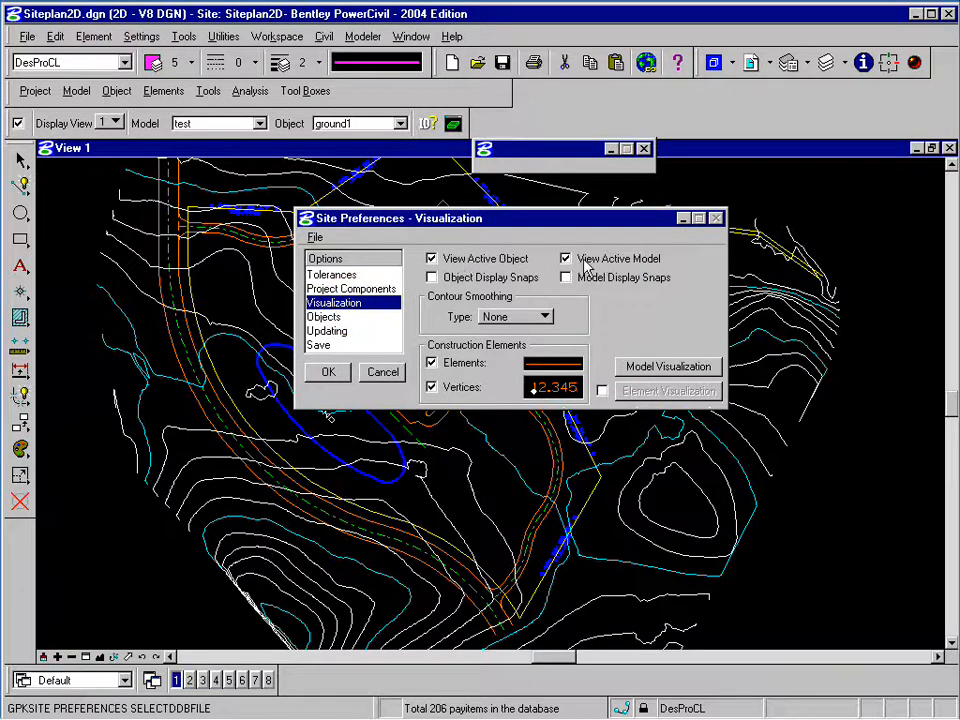
left_click(485, 280)
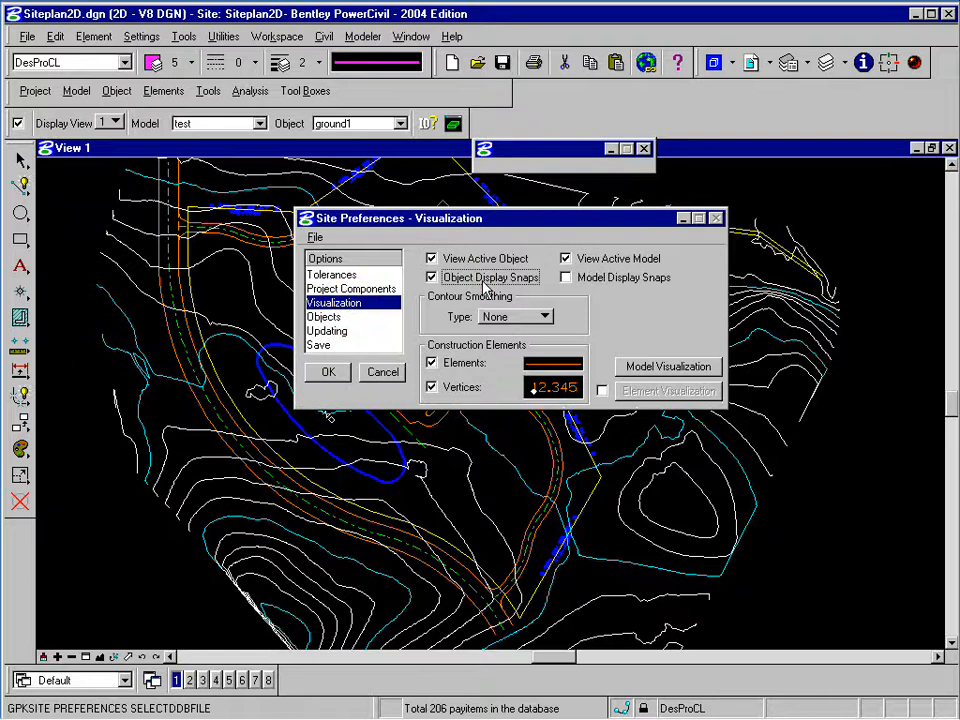
left_click(485, 280)
left_click(618, 286)
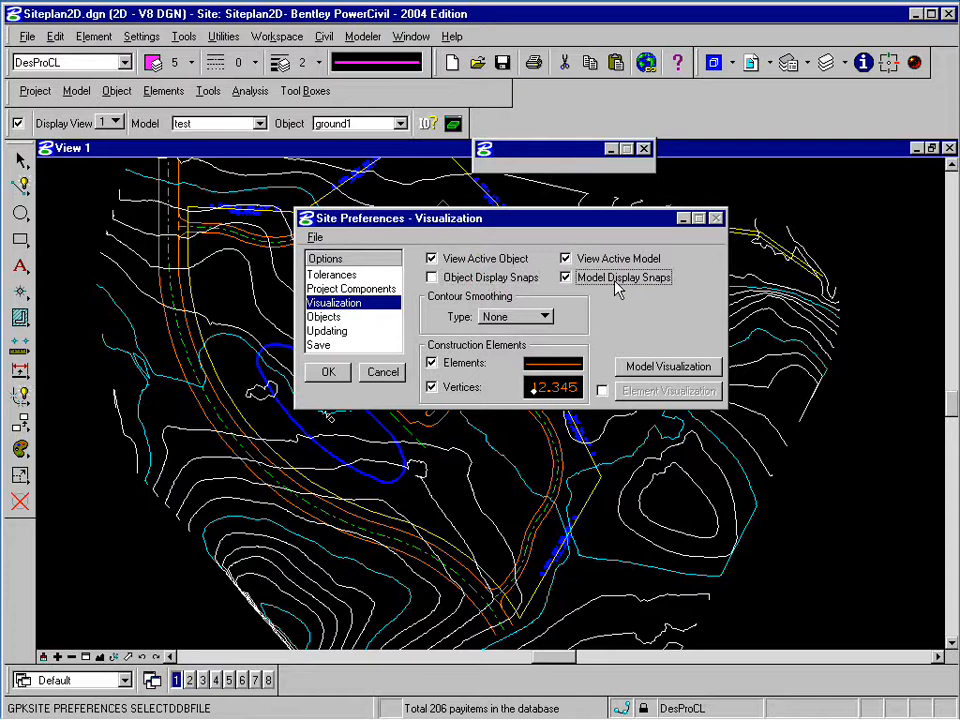
left_click(617, 281)
left_click(545, 316)
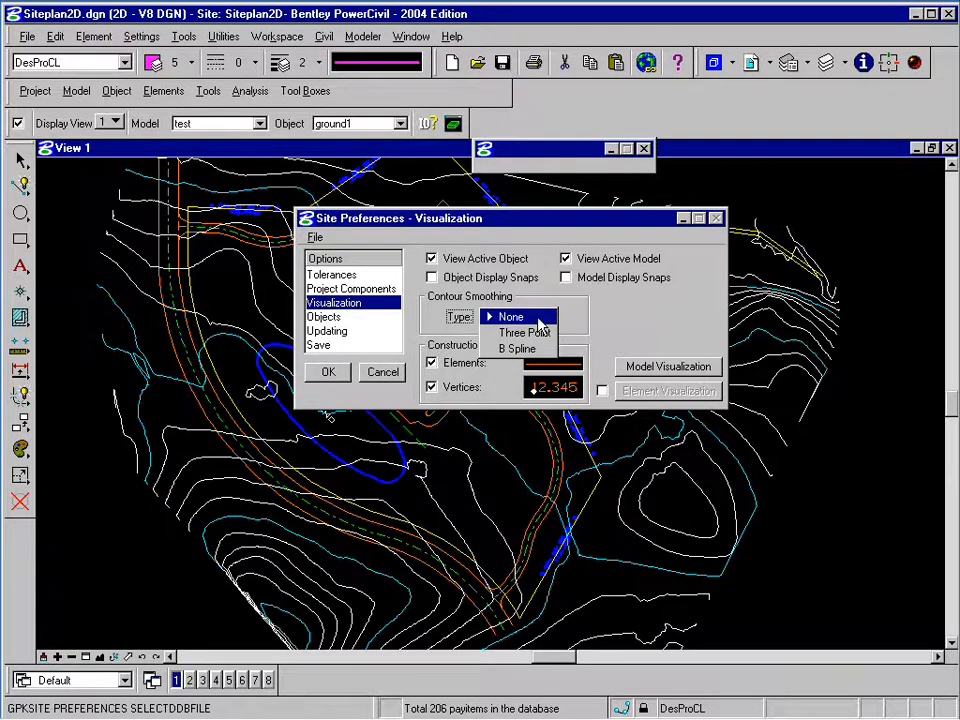
left_click(538, 319)
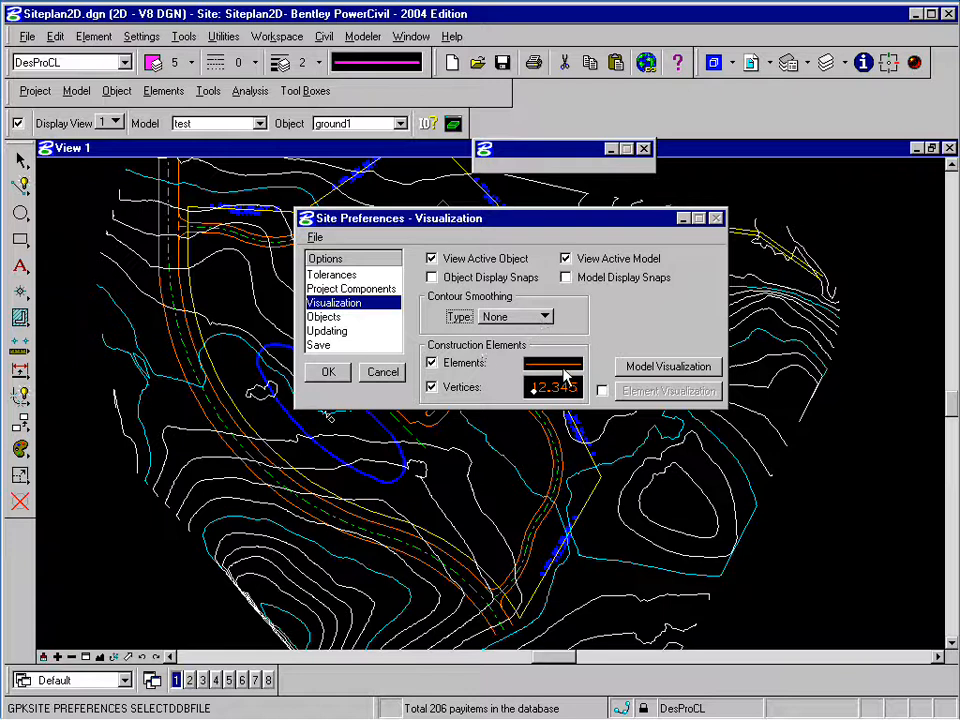
Examine the symbology of the construction elements and the default model visualization settings.
mouse_move(566, 376)
left_click(566, 370)
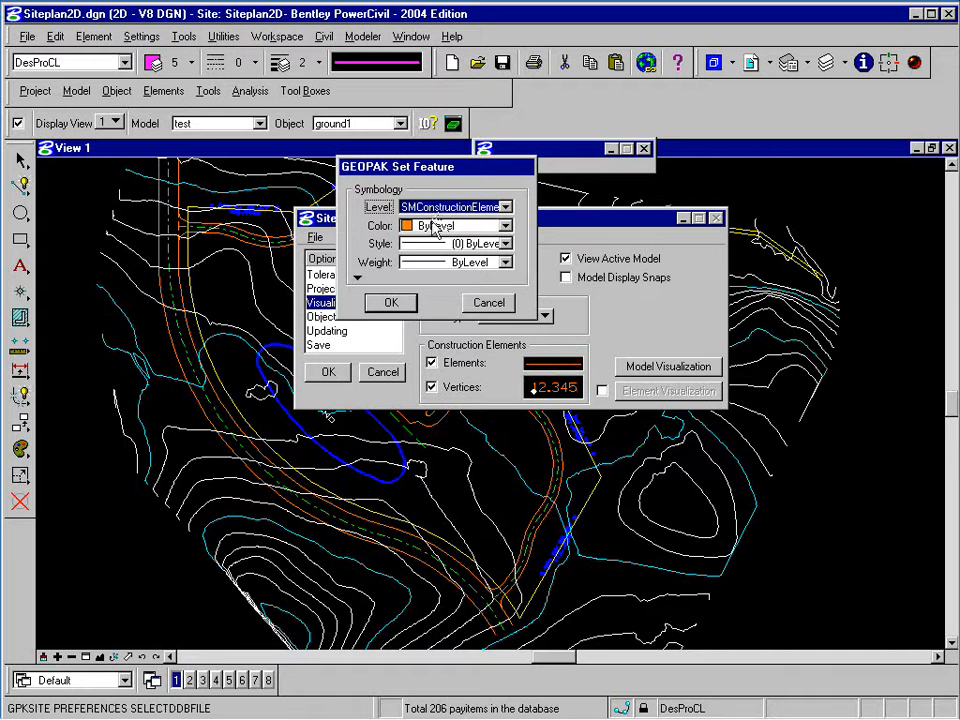
left_click(411, 305)
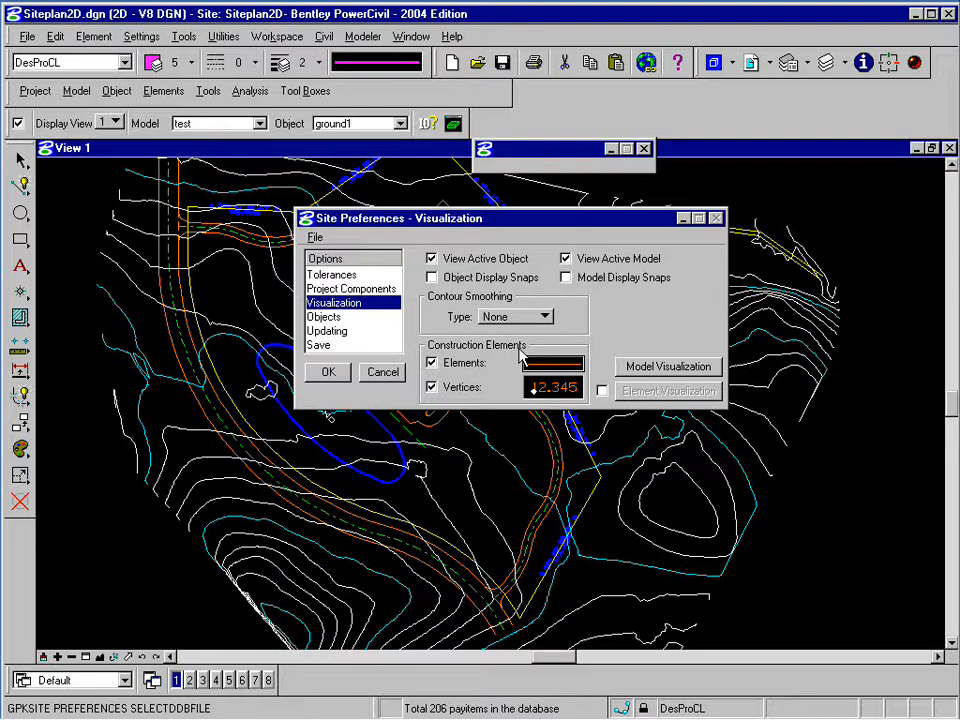
left_click(679, 371)
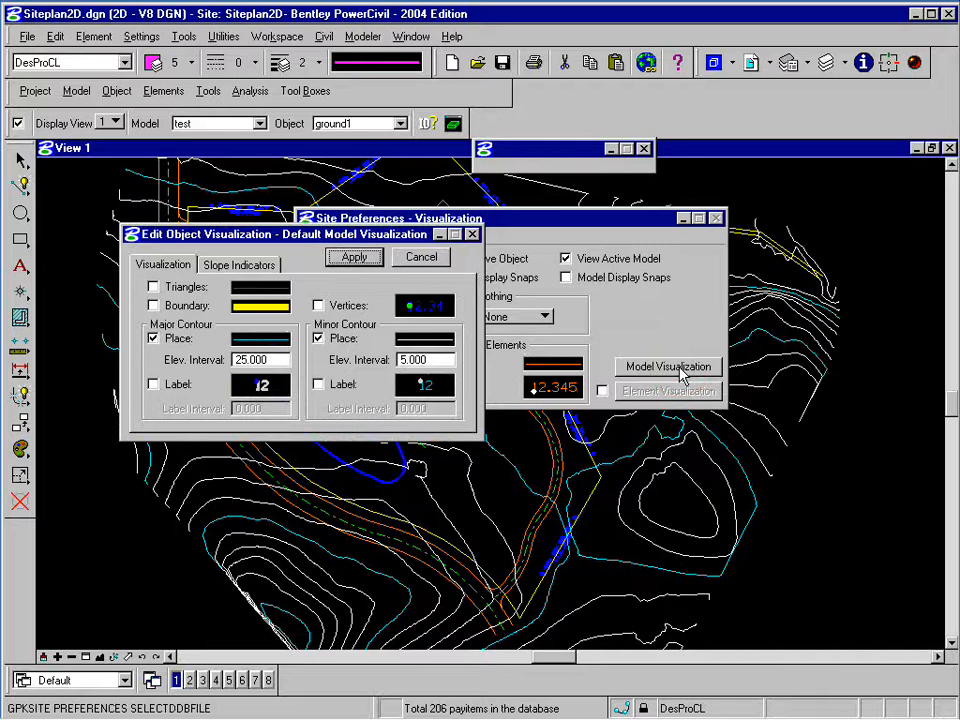
left_click(471, 234)
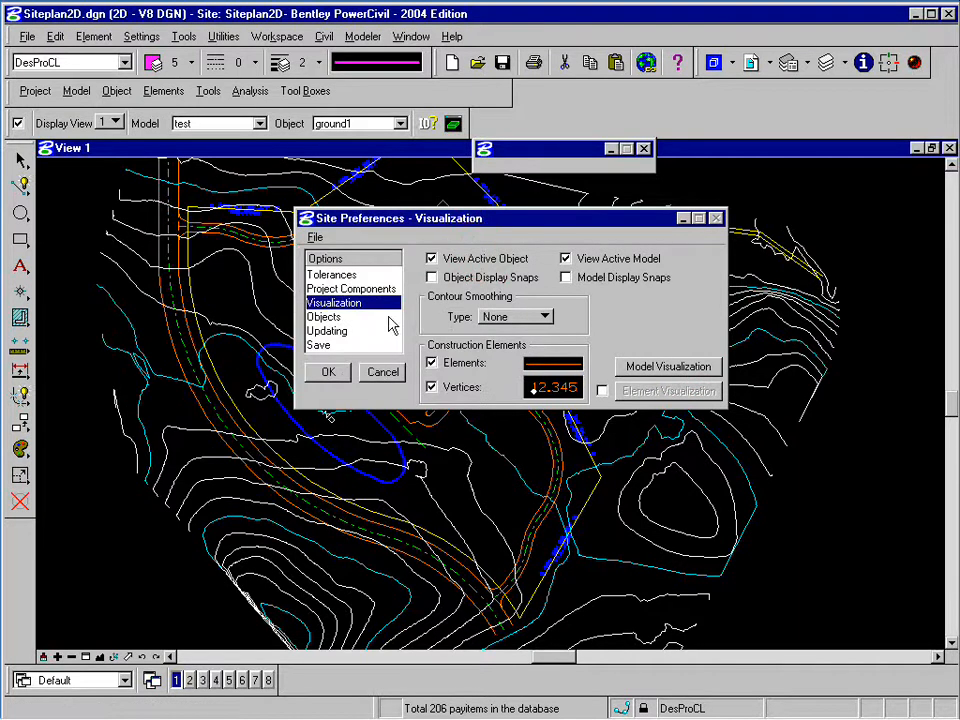
Review the predefined object types in the Objects preferences, including the Parking and Building settings.
left_click(336, 317)
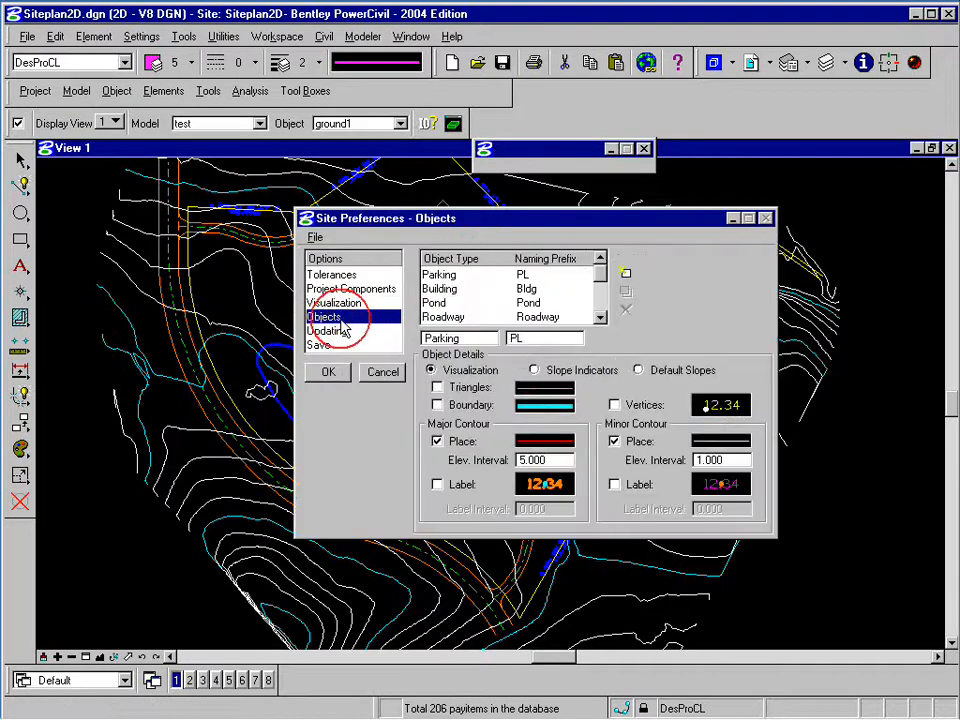
left_click(474, 274)
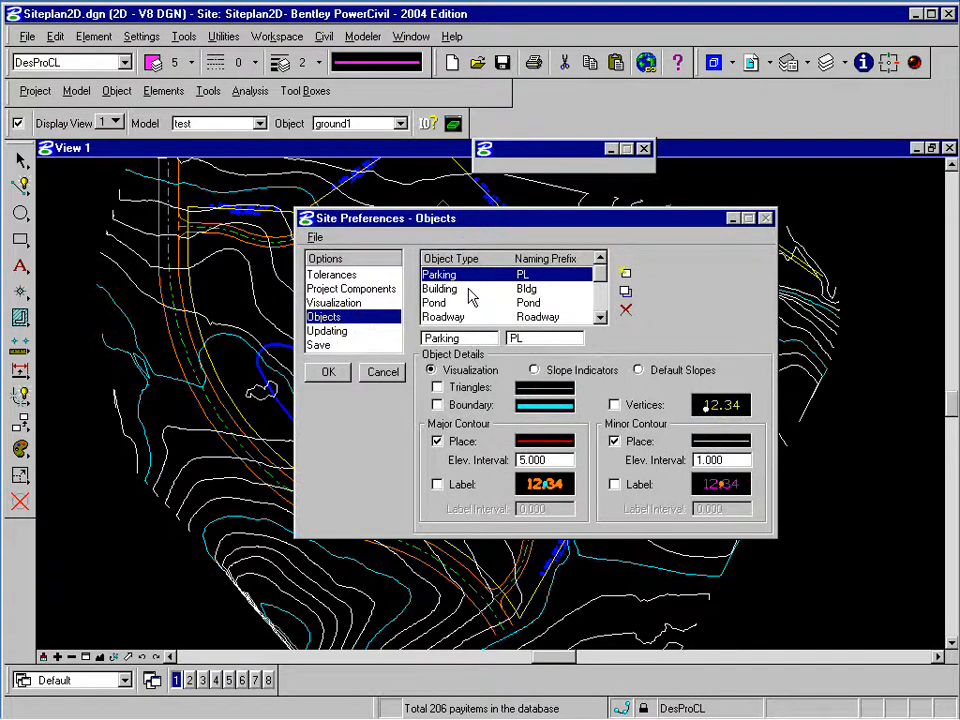
left_click(490, 289)
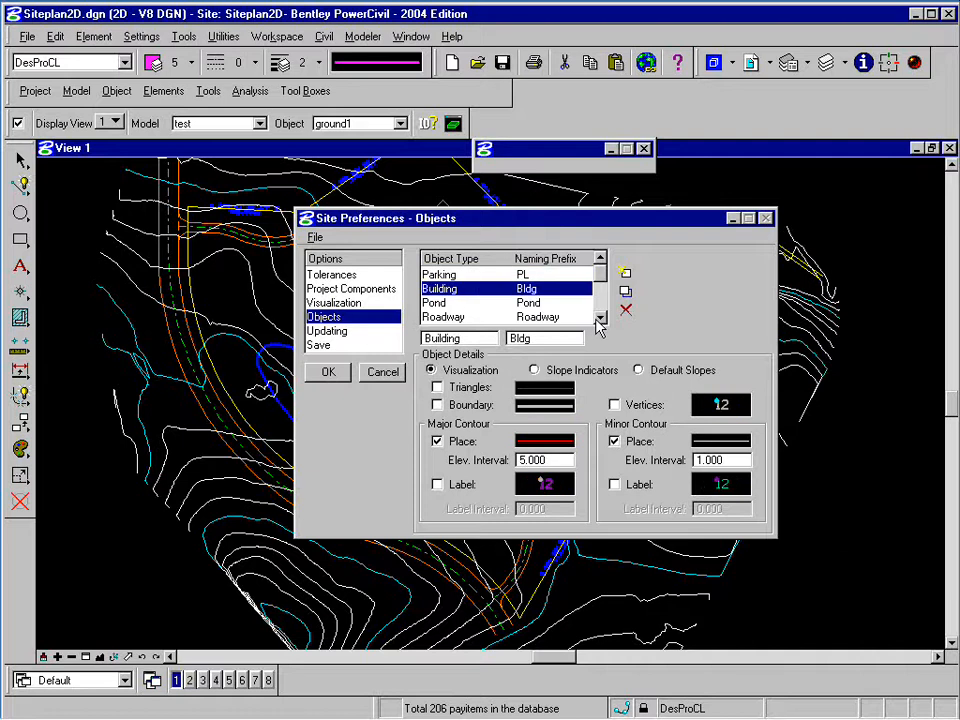
left_click(600, 318)
left_click(600, 318)
left_click(600, 318)
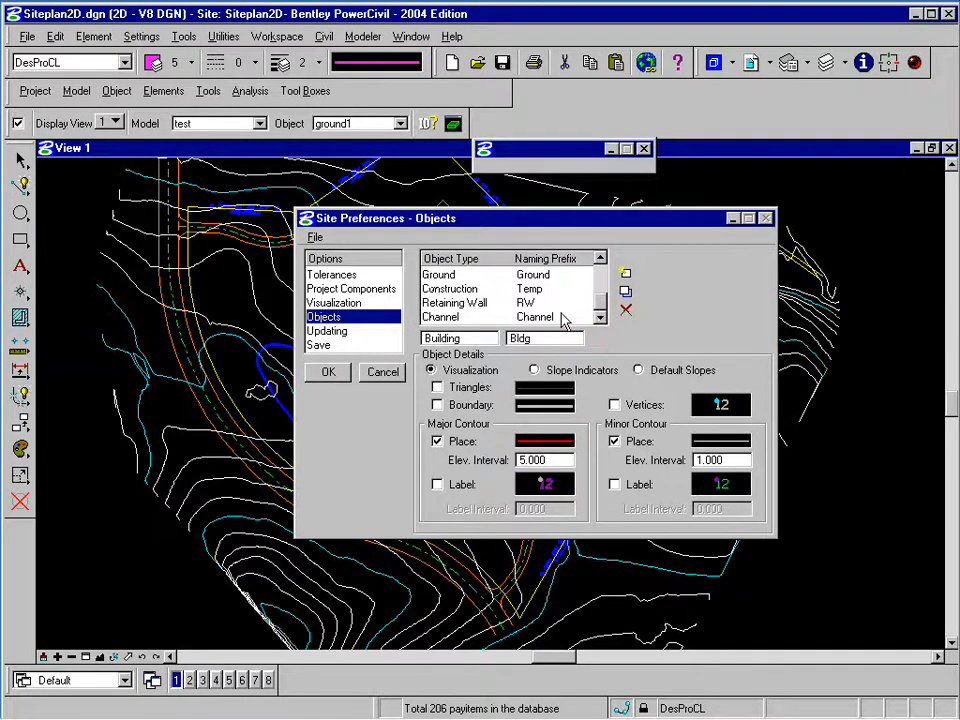
Add an object type Goat Track with naming prefix GT, based on the settings of the Channel type.
left_click(551, 318)
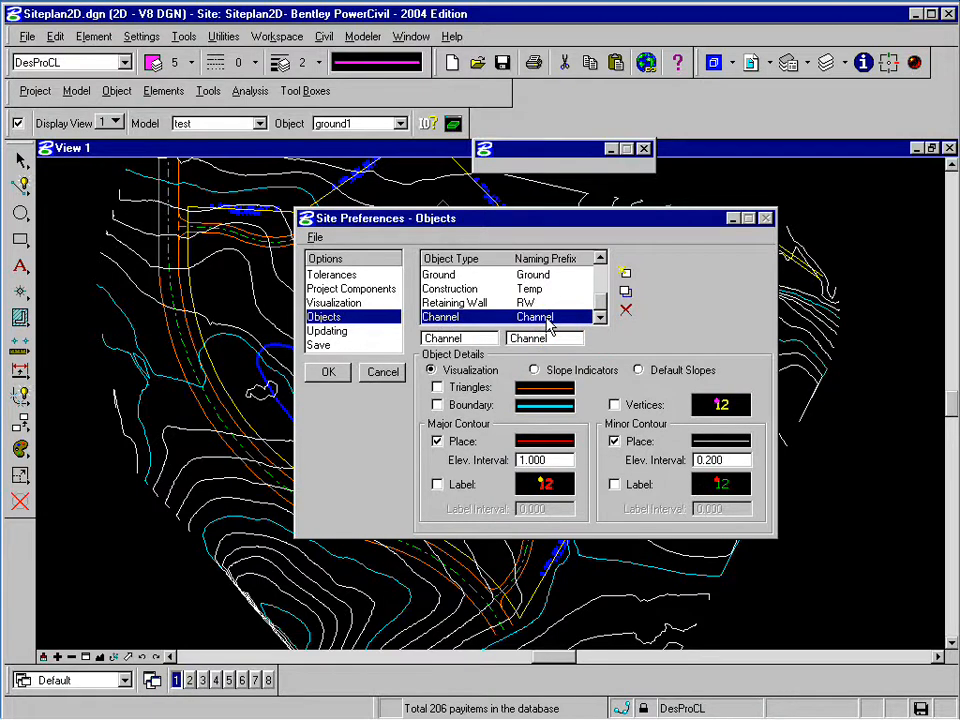
double_click(482, 337)
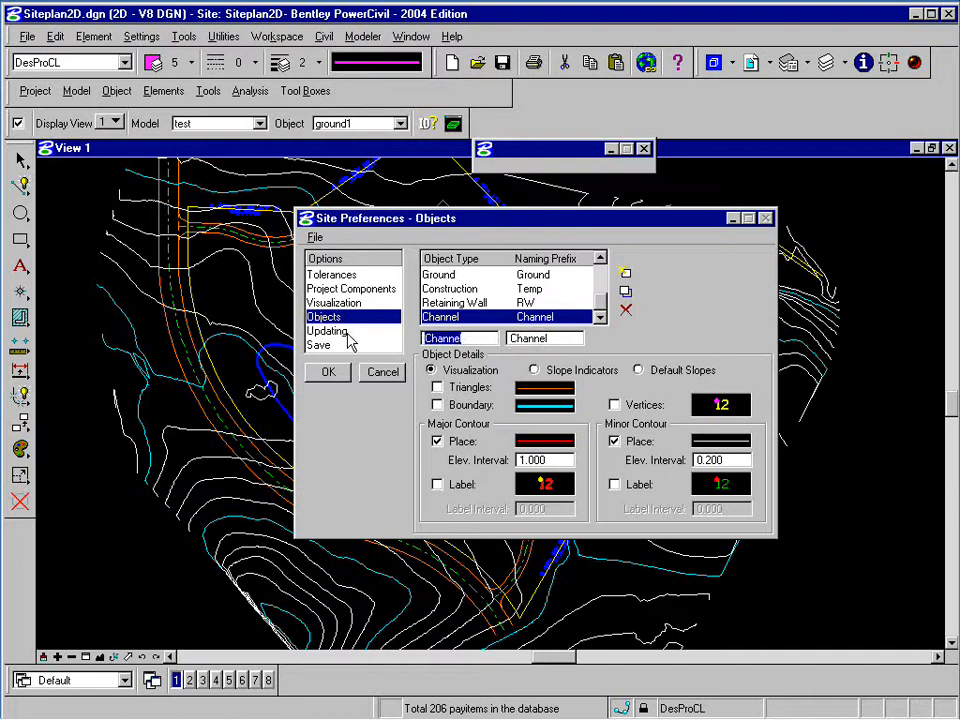
type("Goat Track")
double_click(520, 339)
type("GT")
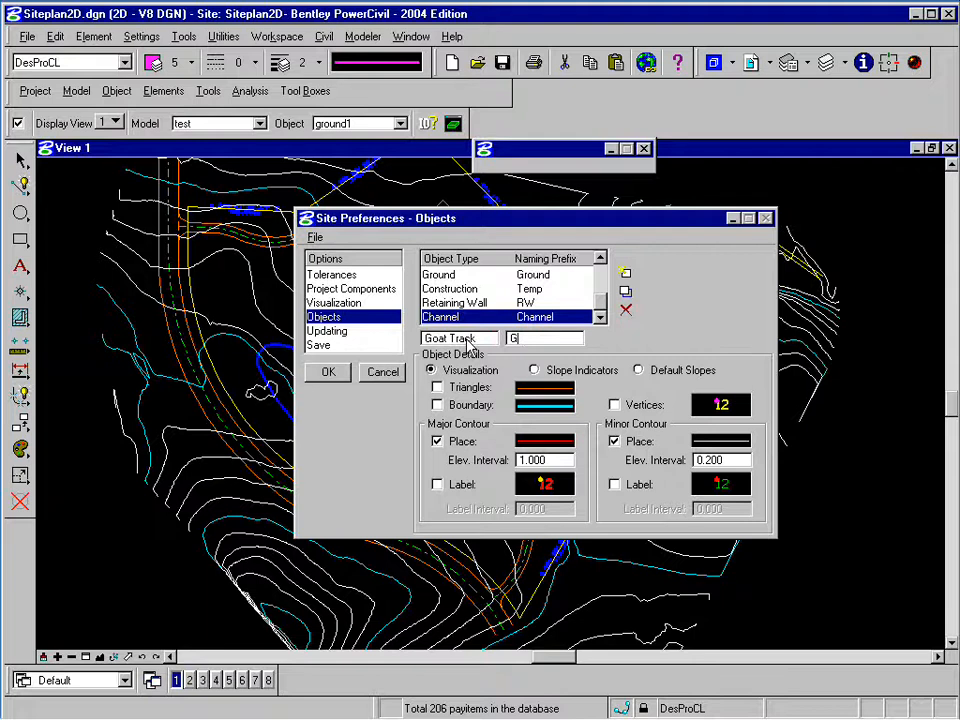
left_click(626, 274)
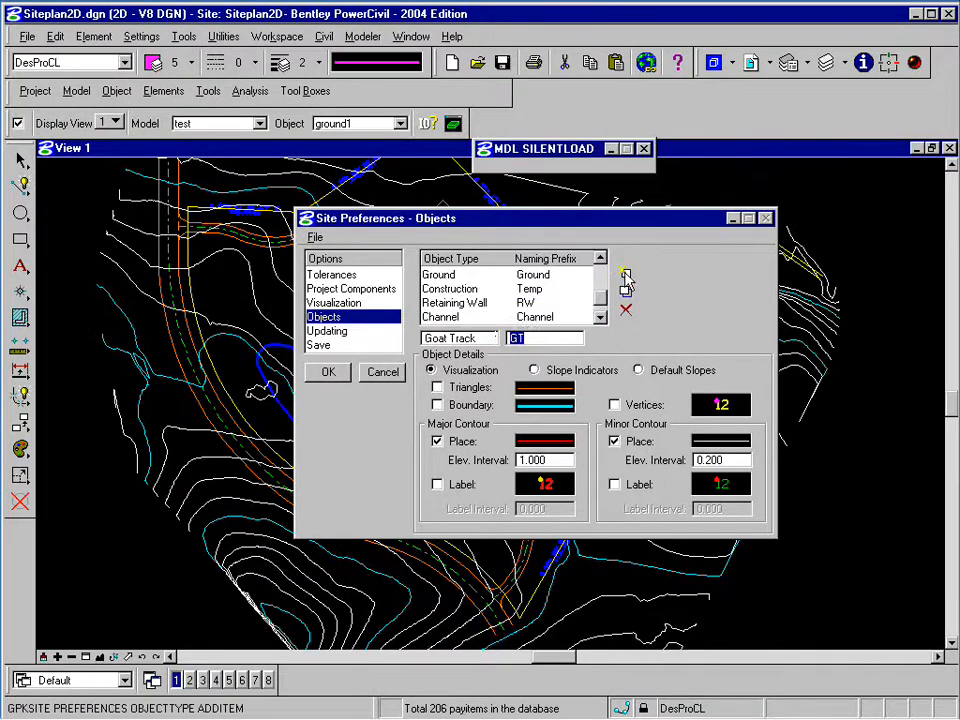
Try the triangle display and slope indicator options of the Goat Track object type.
left_click(541, 316)
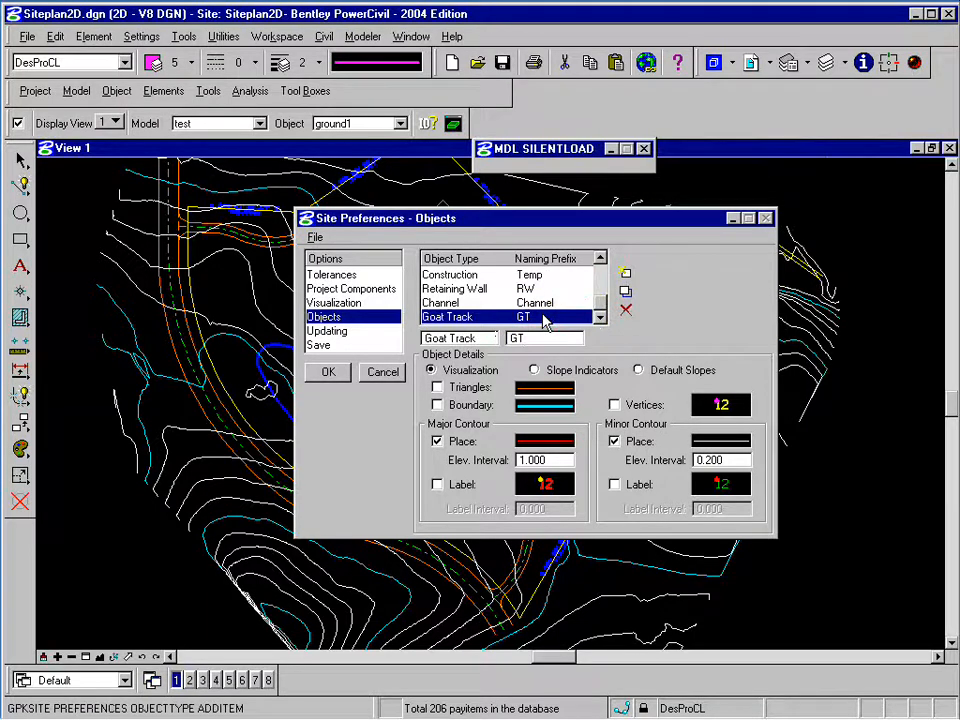
left_click(450, 389)
left_click(452, 389)
left_click(550, 372)
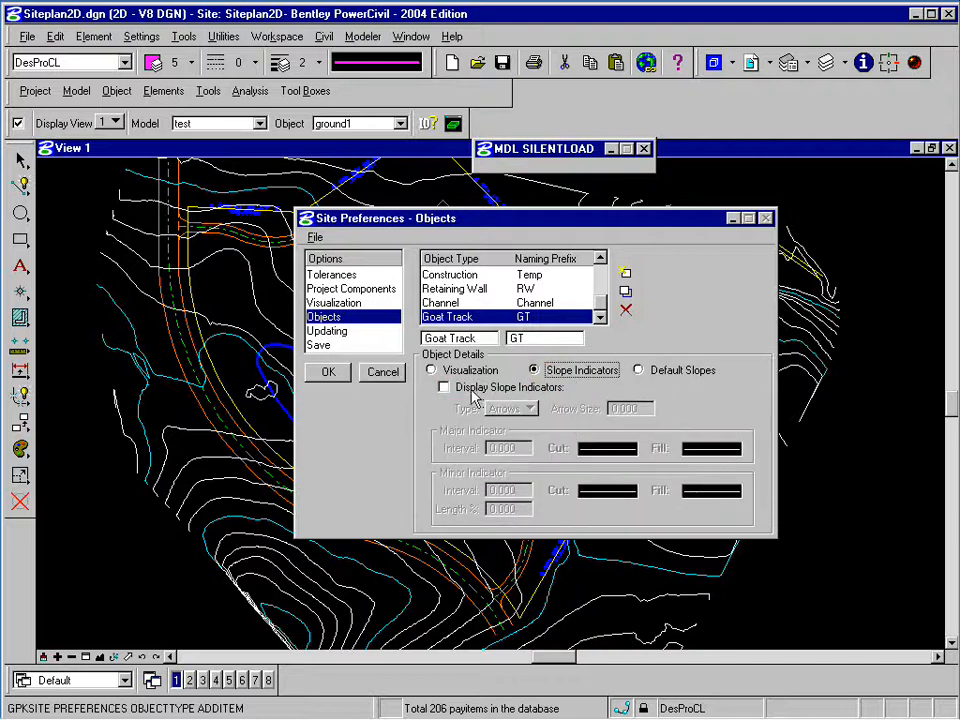
left_click(444, 387)
left_click(466, 388)
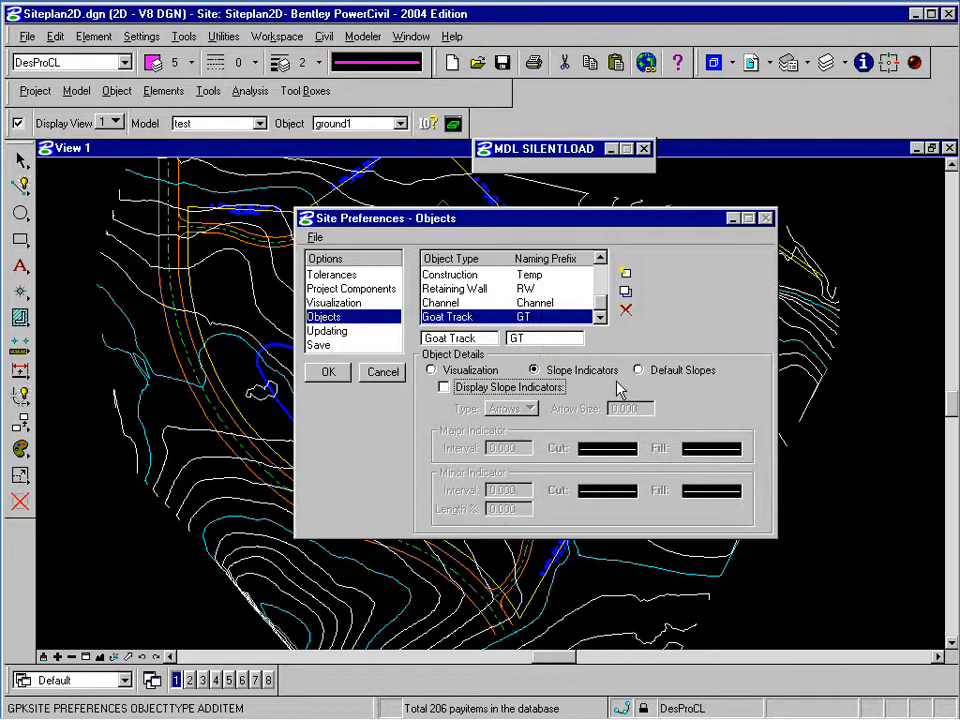
Switch the Goat Track type's default cut and fill slopes to the Slope run:rise format.
left_click(645, 370)
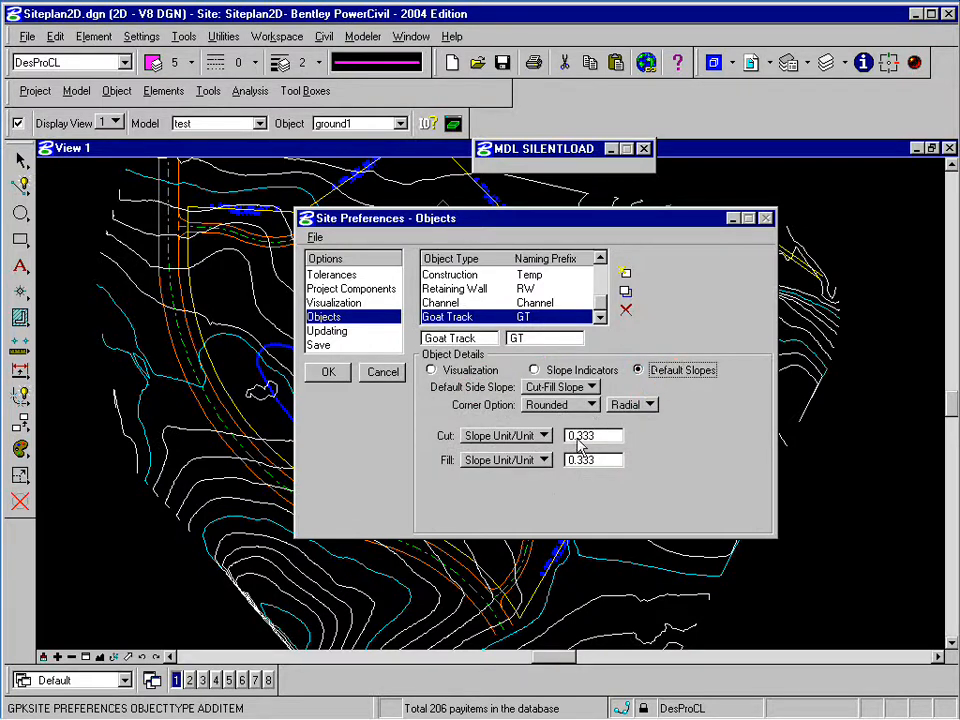
left_click(512, 436)
left_click(486, 387)
left_click(535, 459)
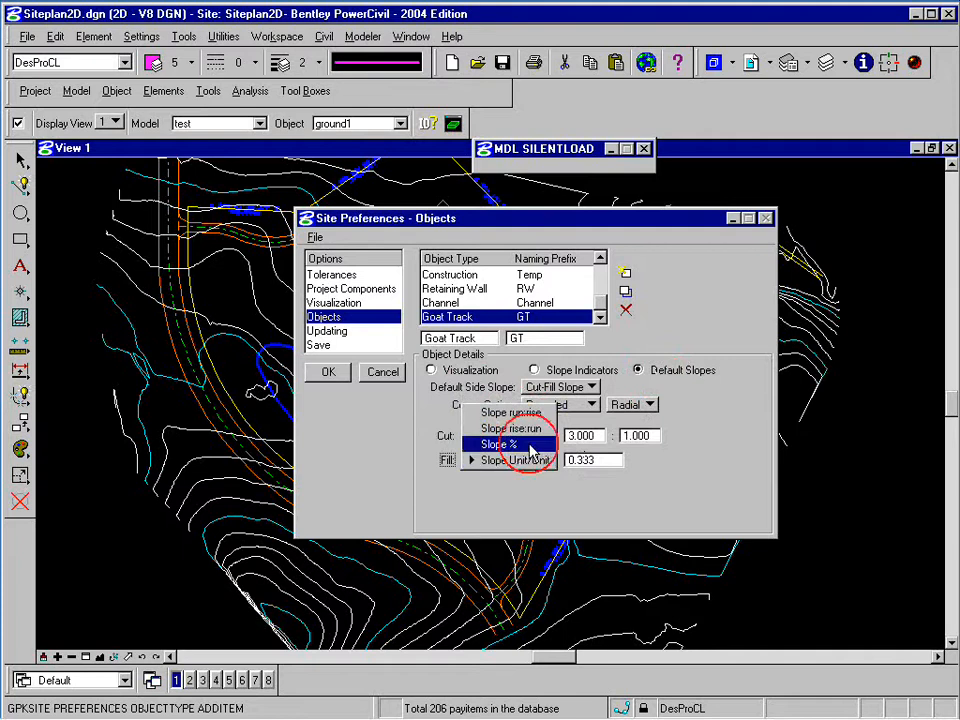
left_click(486, 411)
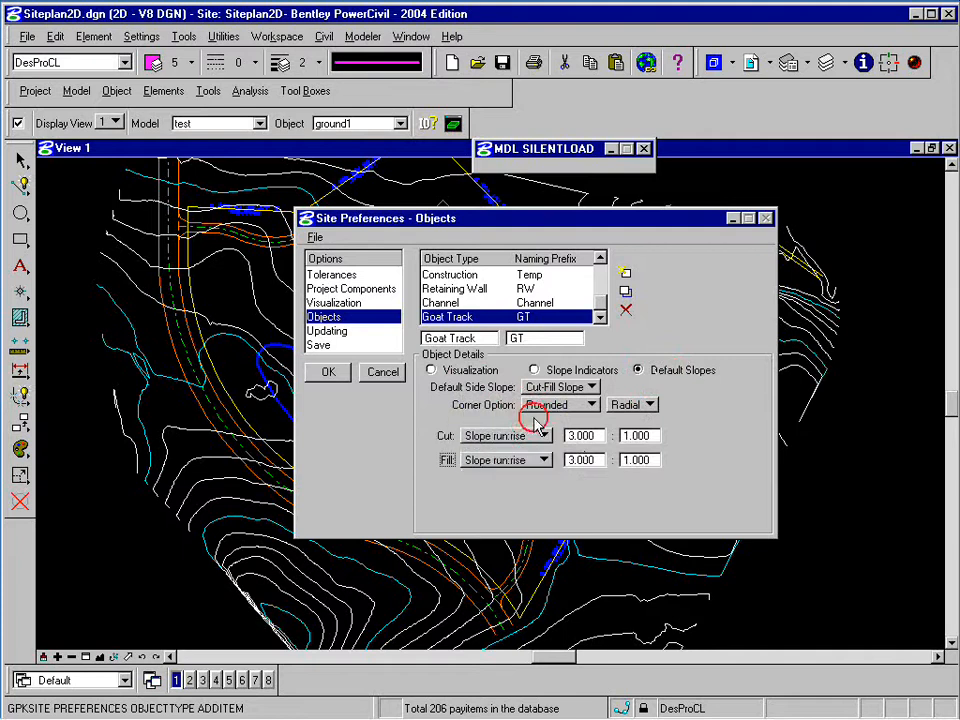
Set Goat Track's default cut slope to 4:1 and save the object type, modifying slopes and visualization of existing objects.
left_click(598, 438)
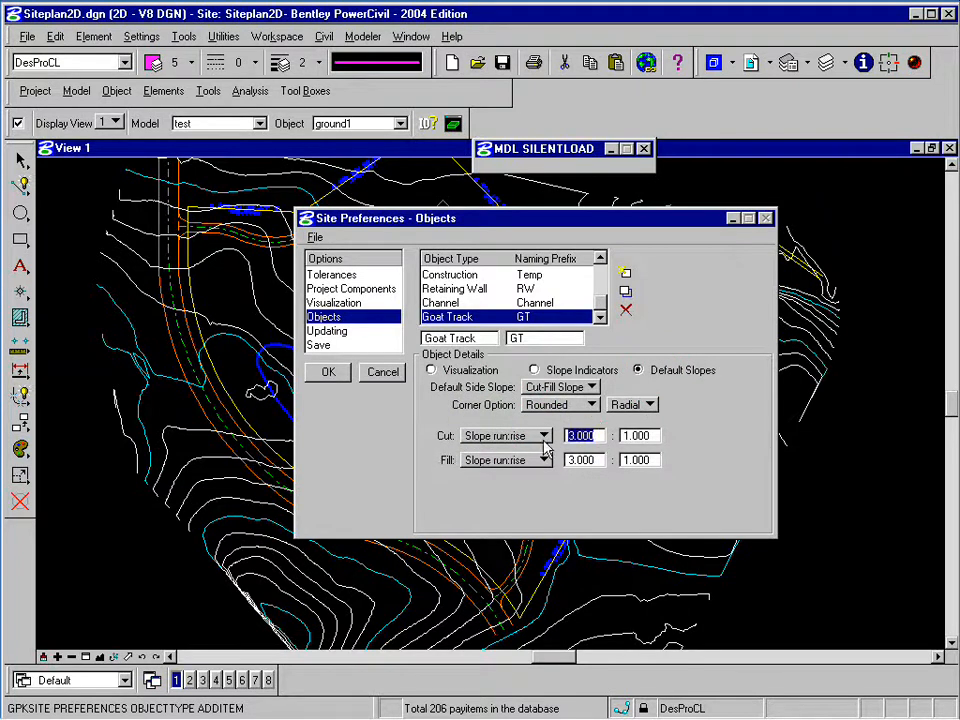
type("4")
left_click(582, 460)
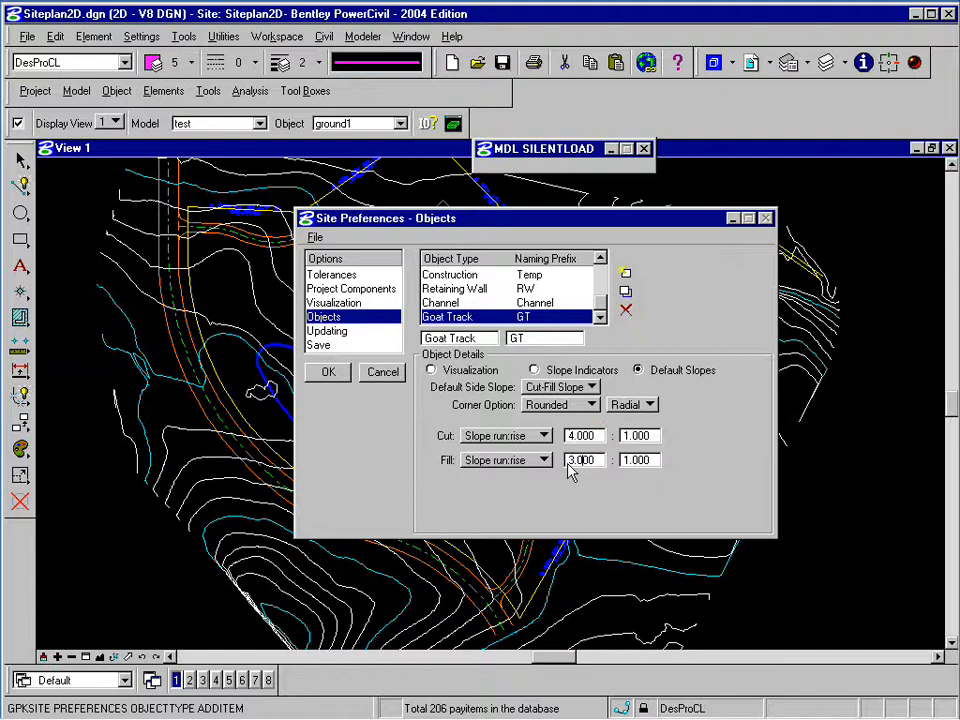
left_click(625, 291)
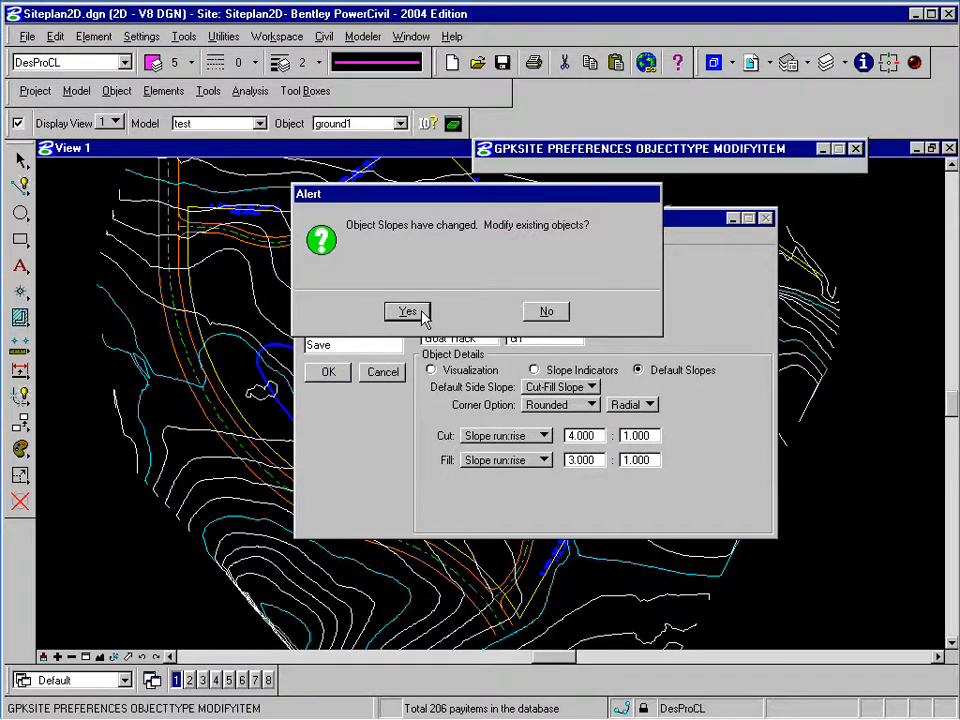
left_click(420, 313)
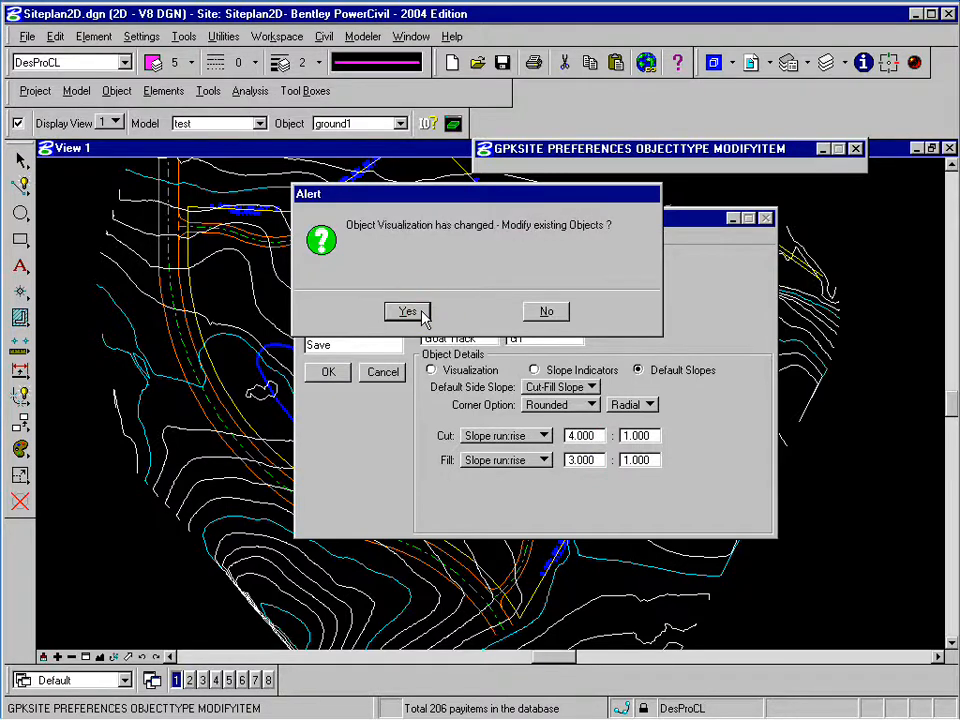
left_click(407, 312)
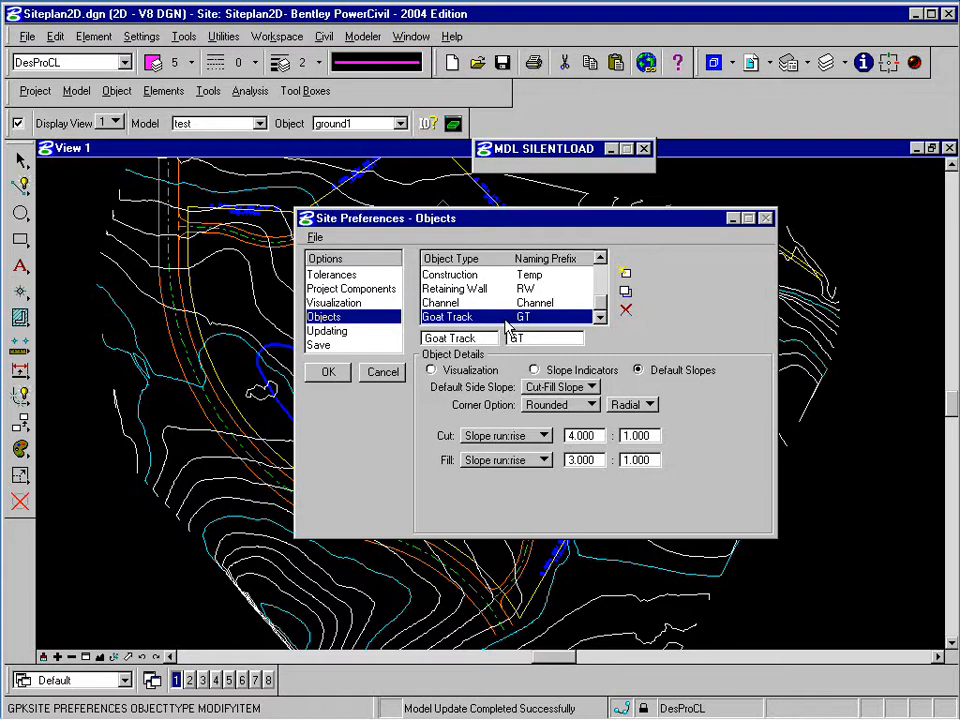
Review the Updating preferences, including the available Element Associations choices, keeping the associations on.
left_click(352, 331)
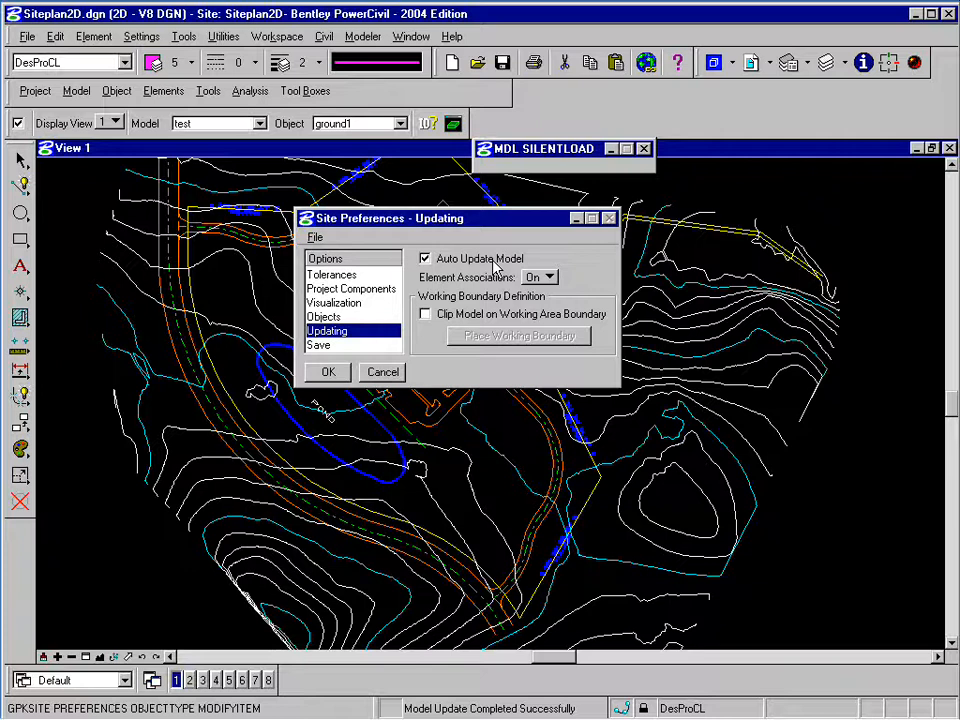
left_click(546, 276)
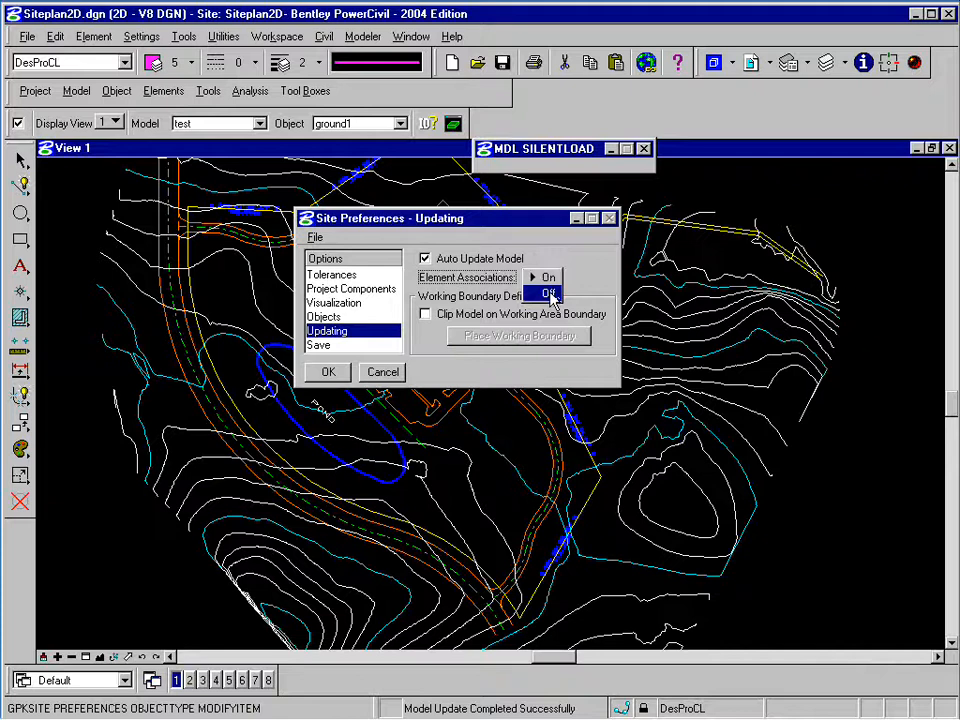
left_click(546, 277)
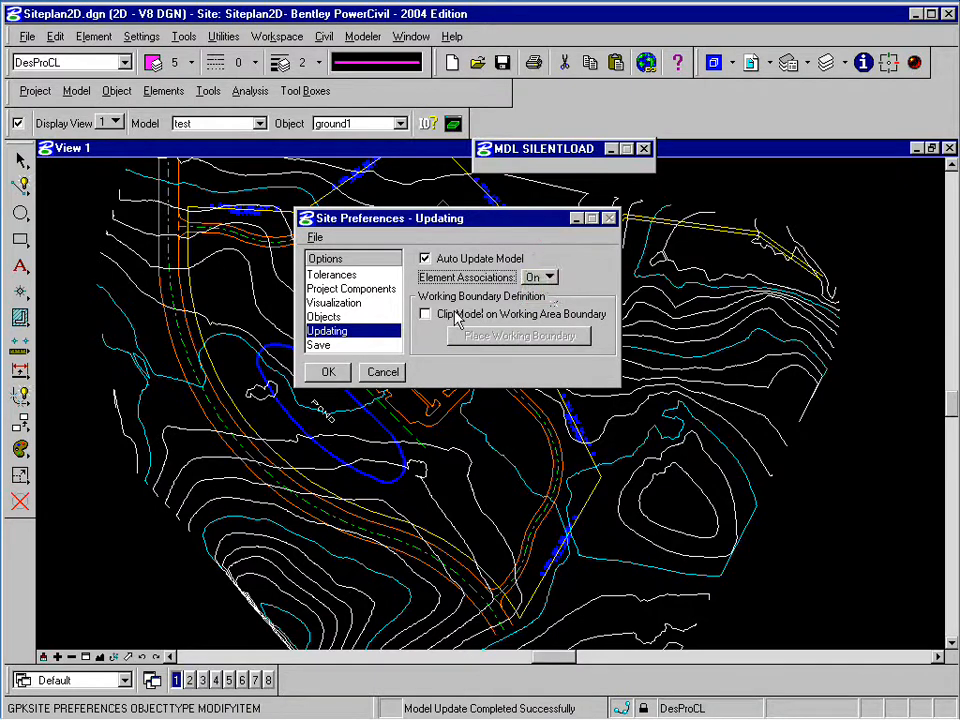
Place a five-sided working boundary over the southeast part of the site, enabling Clip Model on Working Area Boundary only while placing it.
left_click(489, 314)
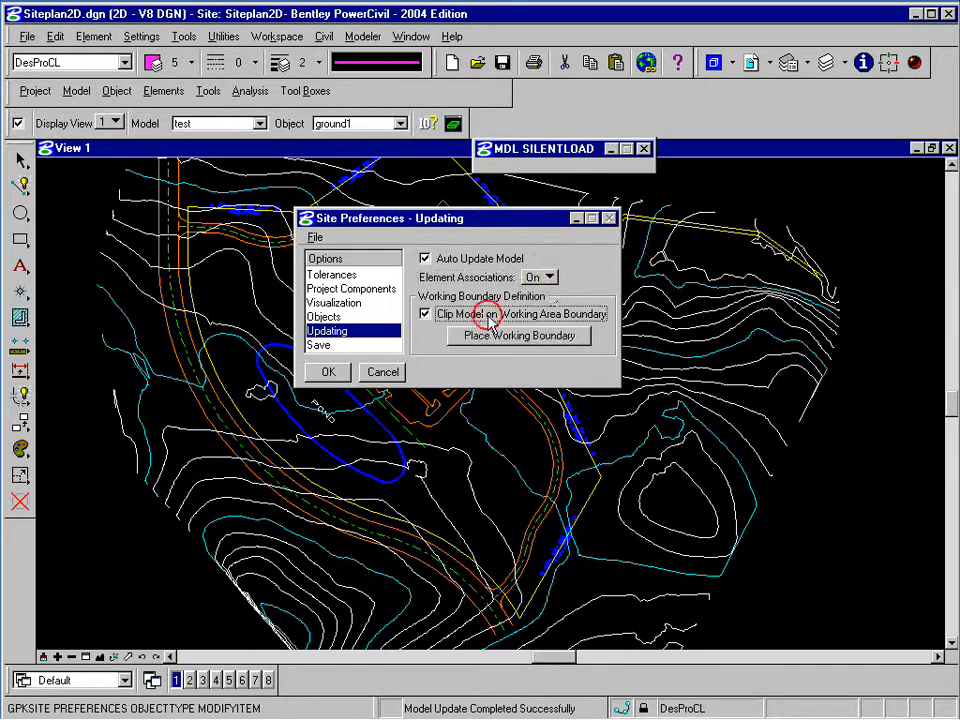
left_click(493, 336)
left_click(472, 470)
left_click(648, 408)
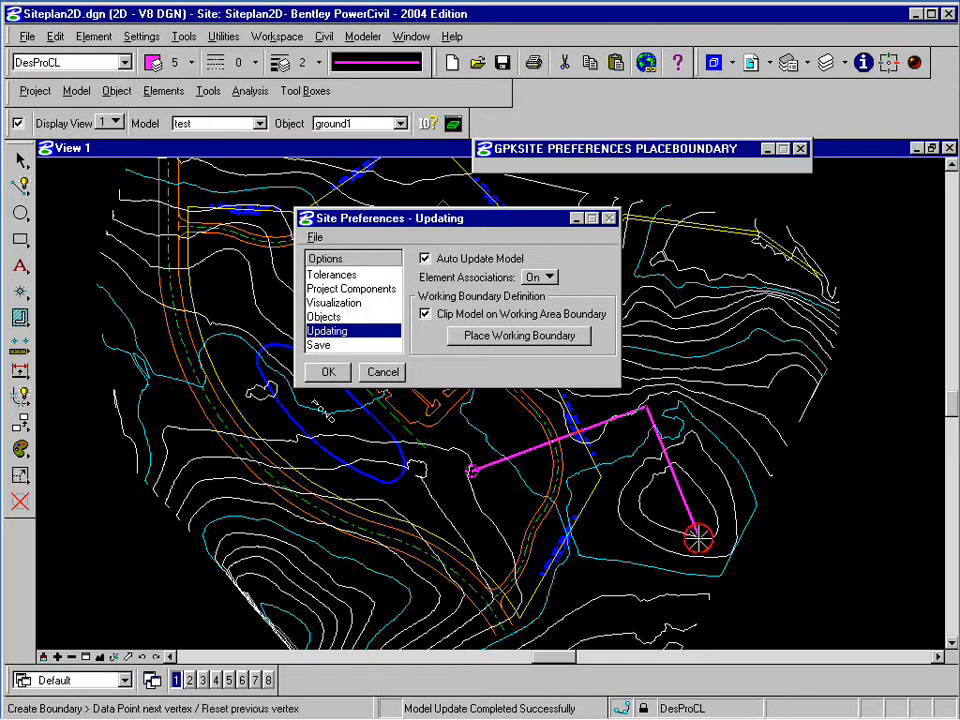
left_click(698, 537)
left_click(627, 613)
left_click(462, 607)
left_click(472, 470)
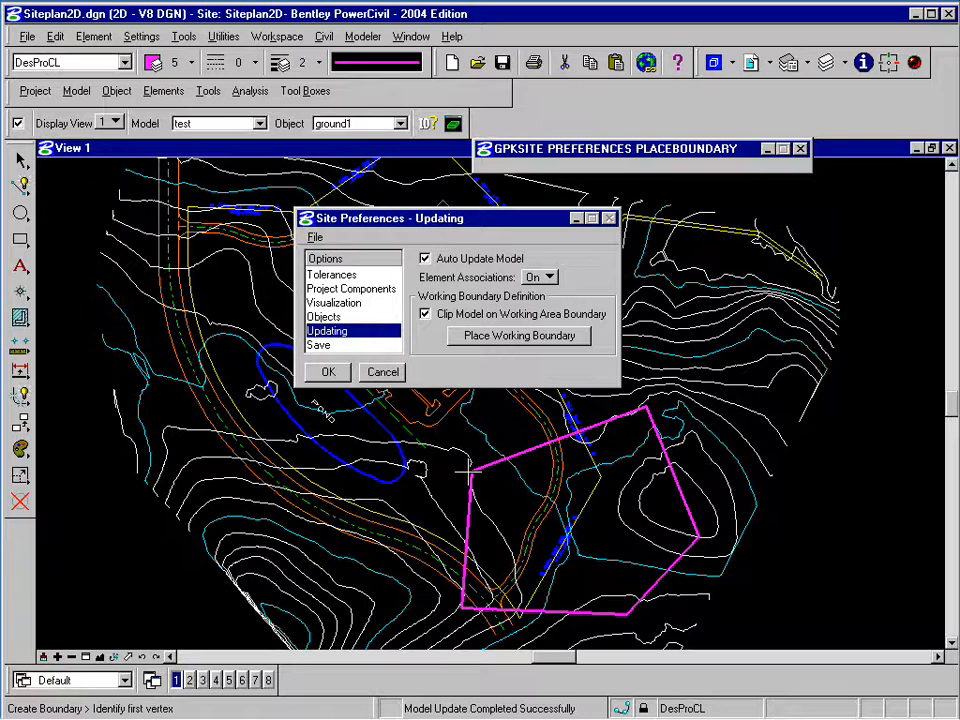
left_click(425, 315)
Try the Automatic Save option in the Save preferences with a 30-minute interval, leaving it disabled.
left_click(355, 345)
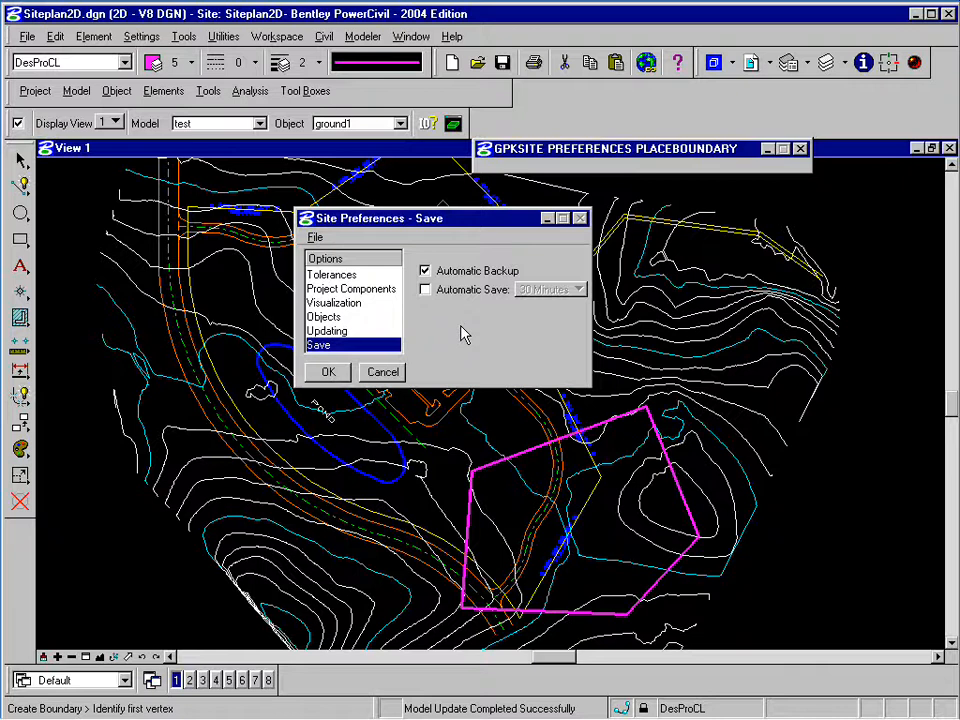
left_click(450, 290)
left_click(555, 290)
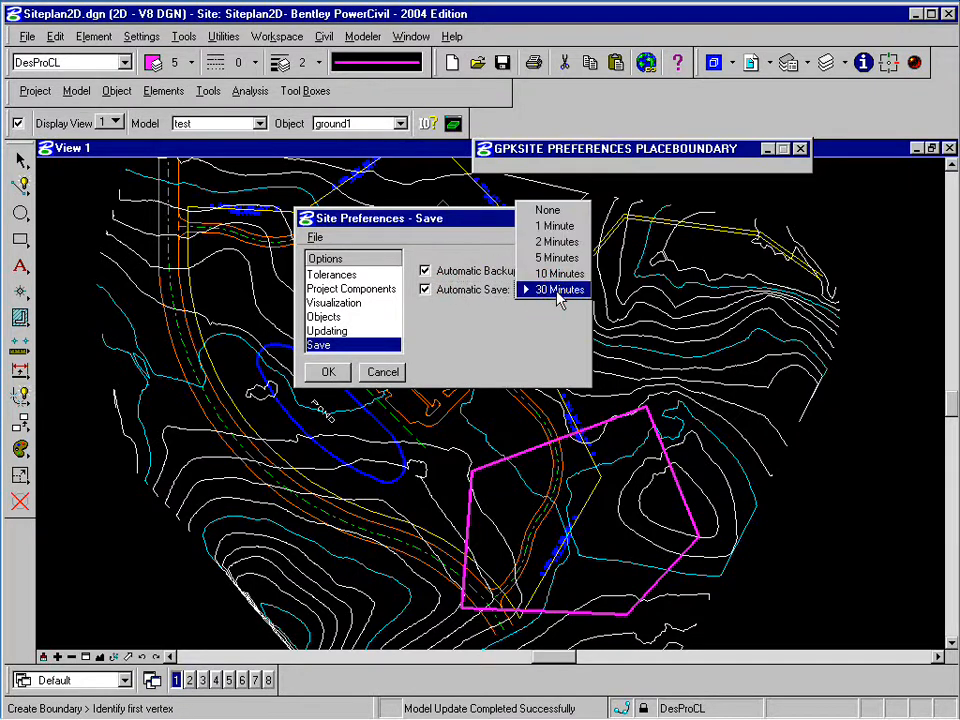
left_click(558, 290)
left_click(430, 290)
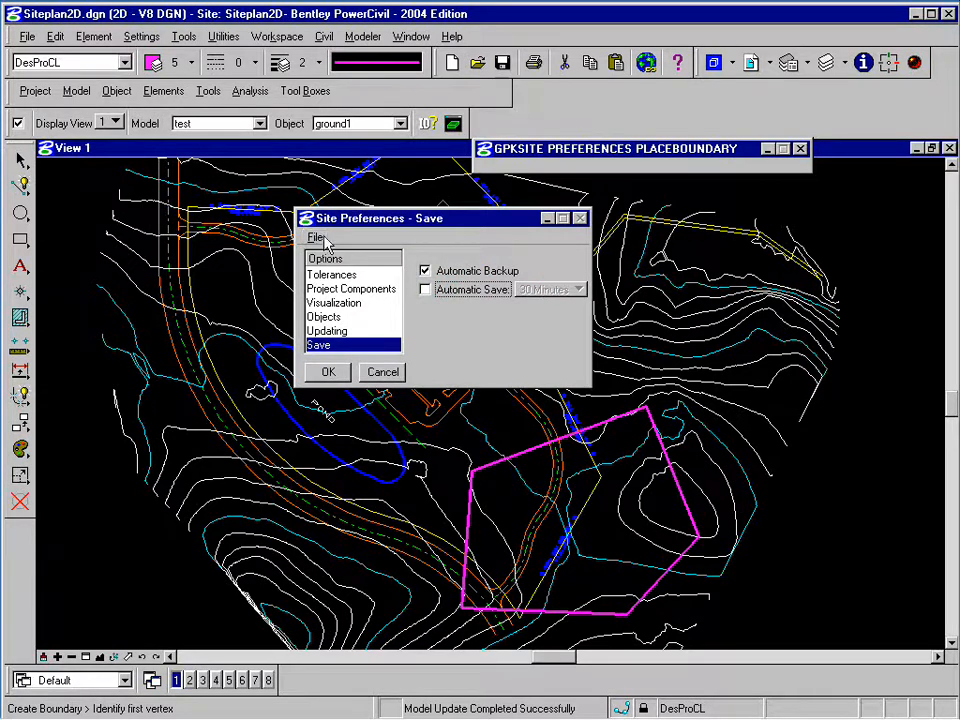
Save the site preferences to a new preference file named ProjectPreferences in the Chapter4 folder.
left_click_drag(398, 219, 584, 220)
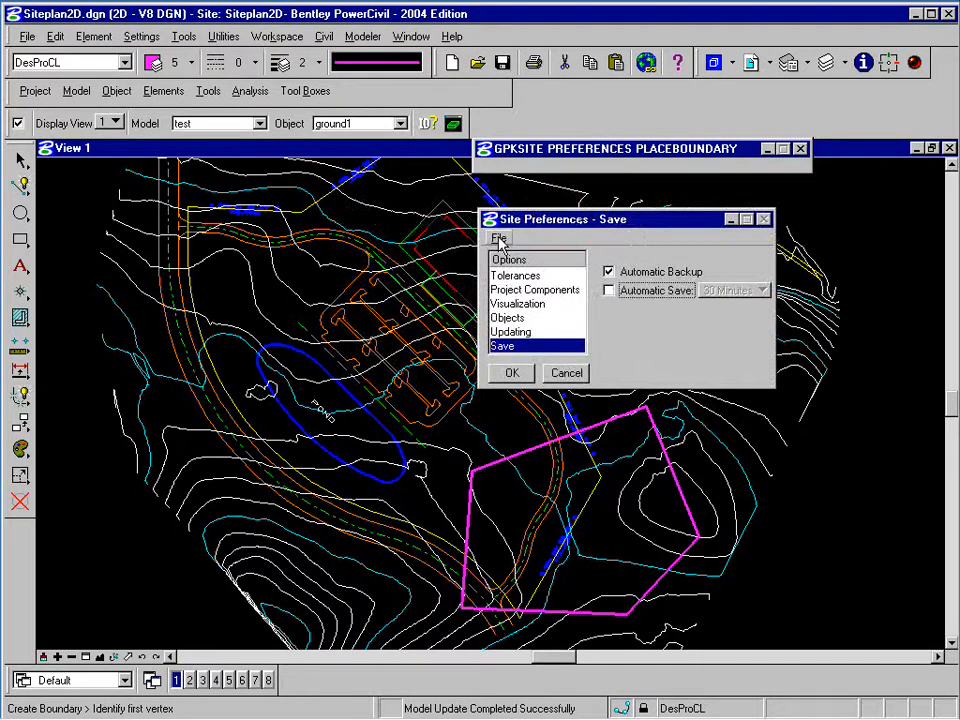
left_click(500, 240)
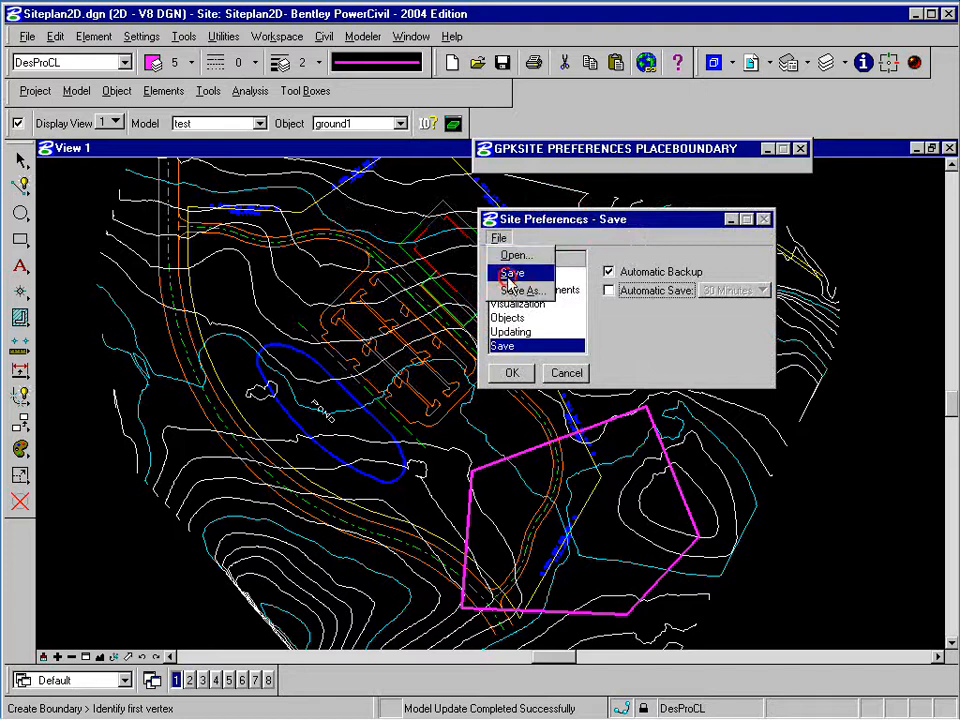
left_click(508, 276)
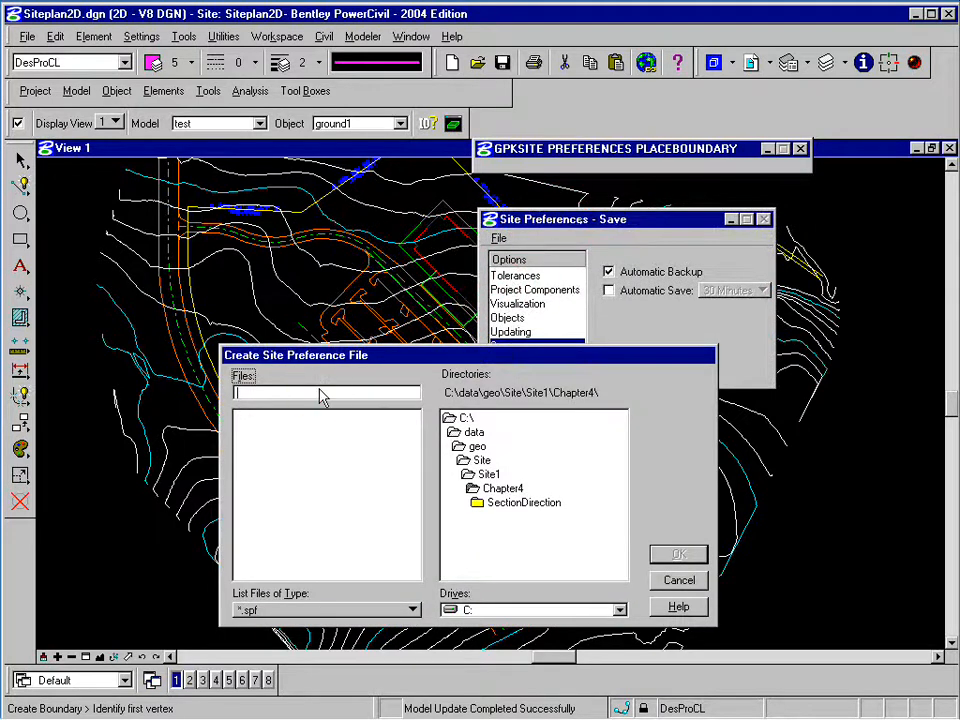
type("ProjectPreferences")
key("Return")
Look up the saved preference file among those available to open without loading it, and accept the site preferences.
left_click(498, 238)
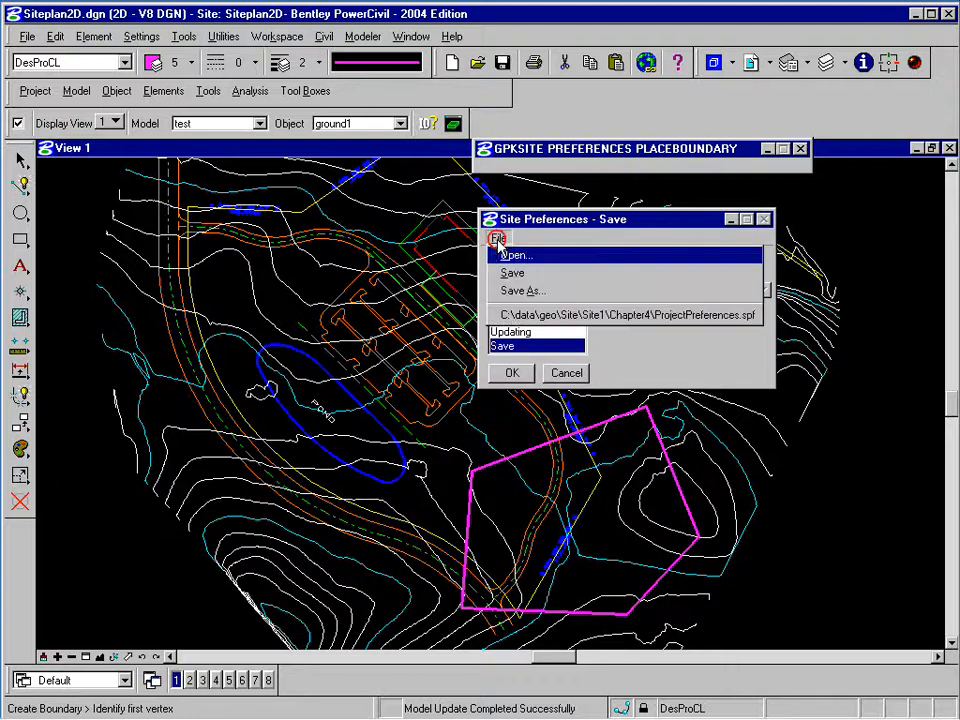
left_click(505, 254)
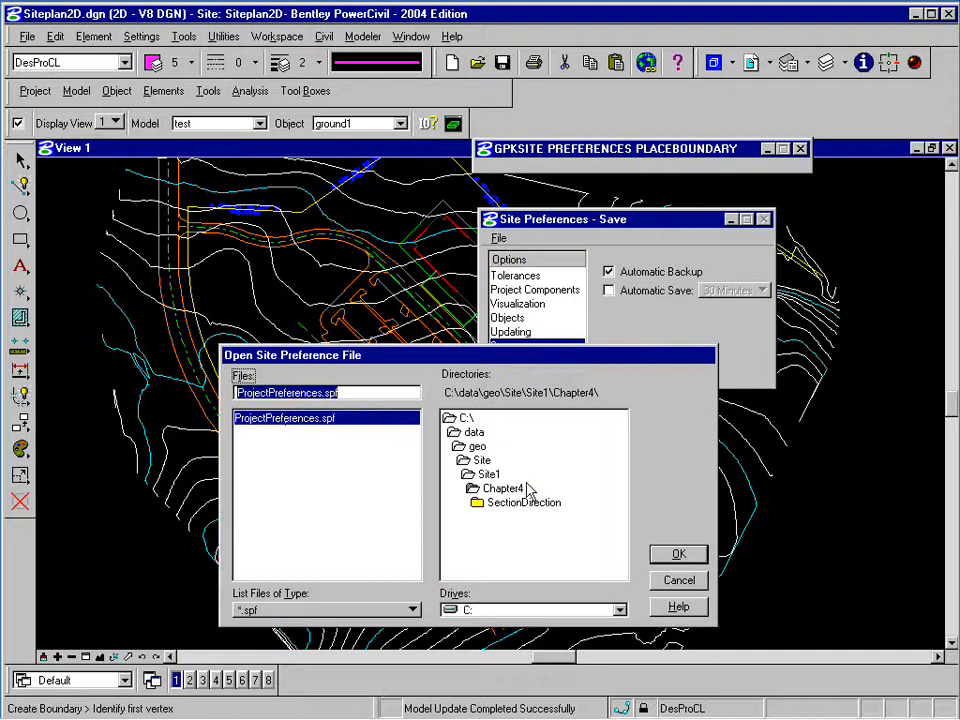
left_click(672, 584)
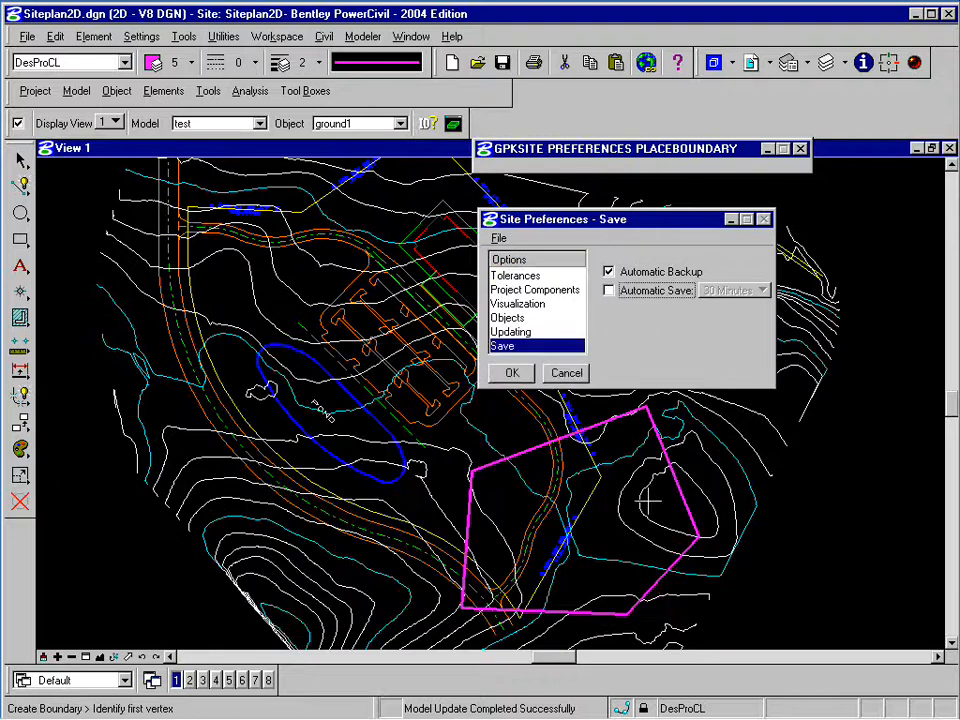
left_click(524, 376)
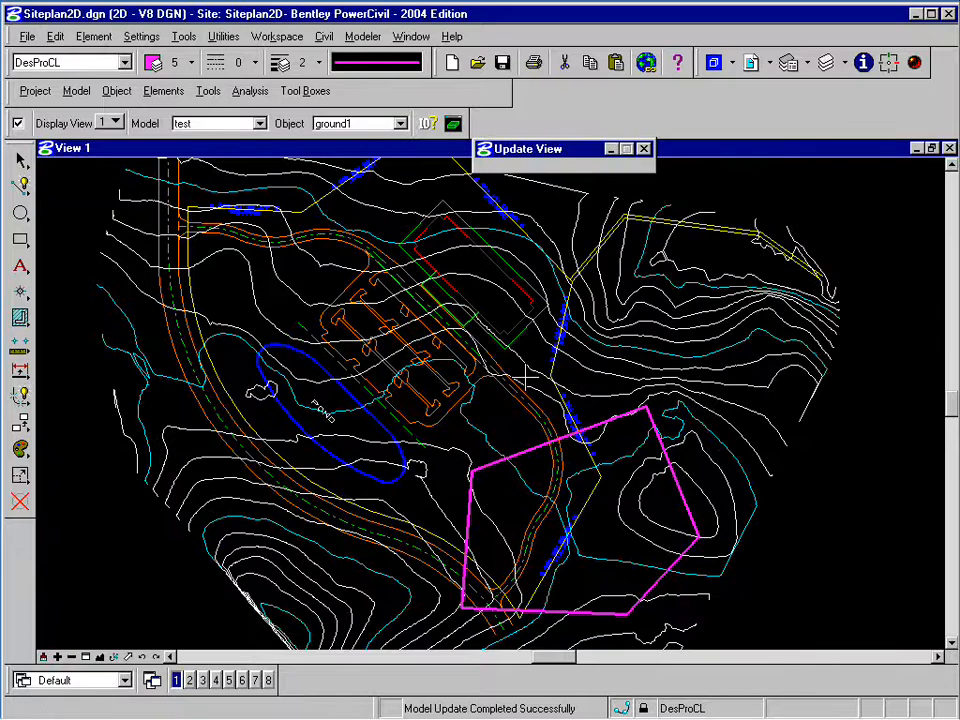